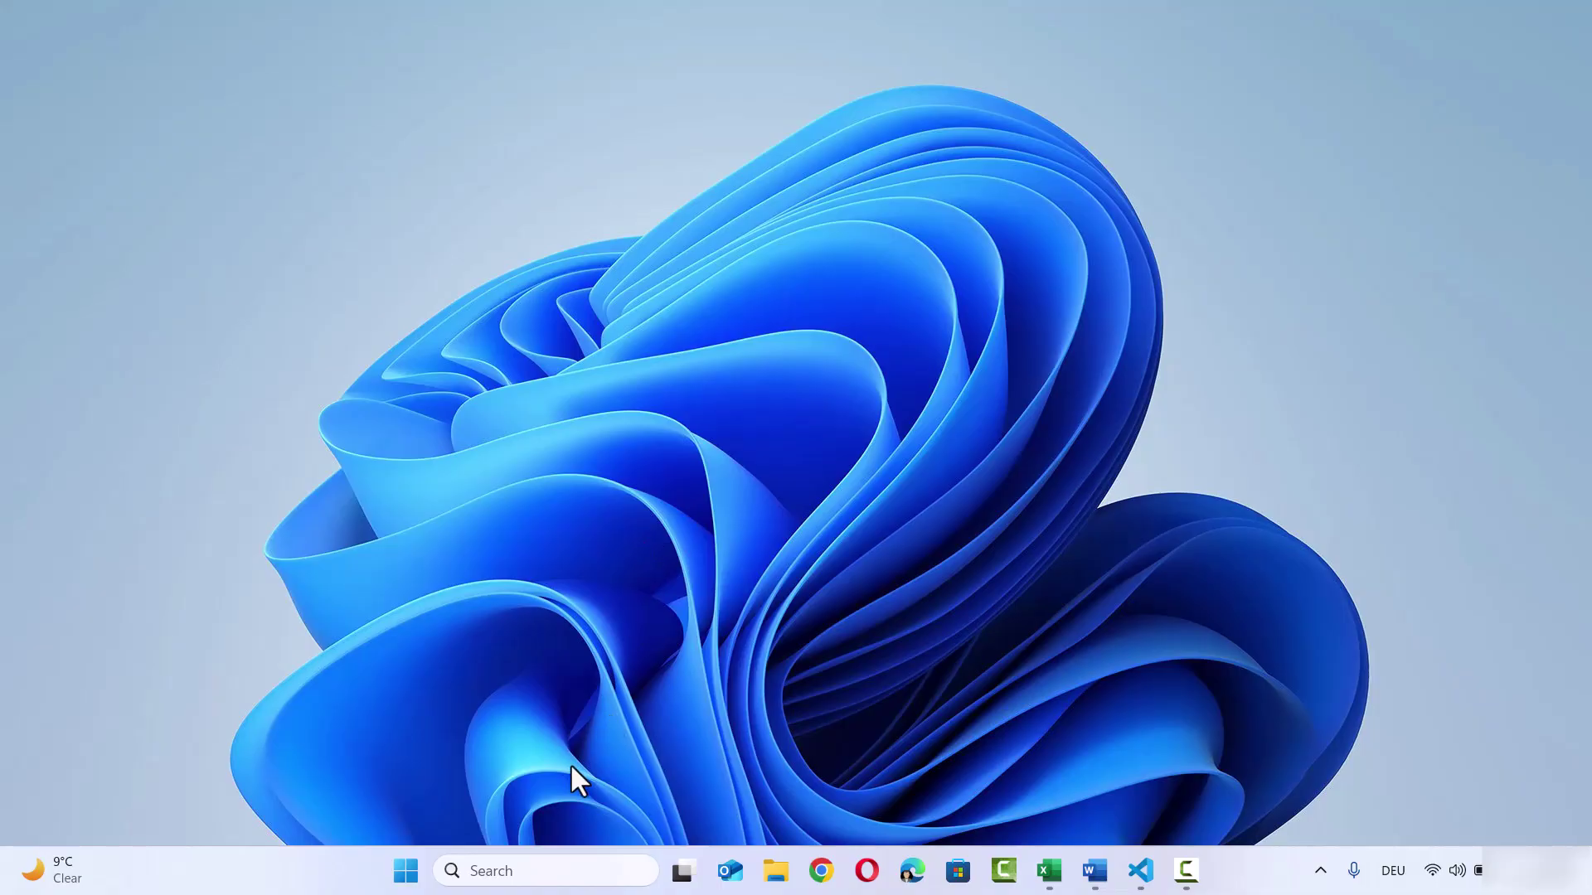
Check the network discovery and file and printer sharing options for public and private networks in the advanced sharing settings, and close Settings.
click(406, 869)
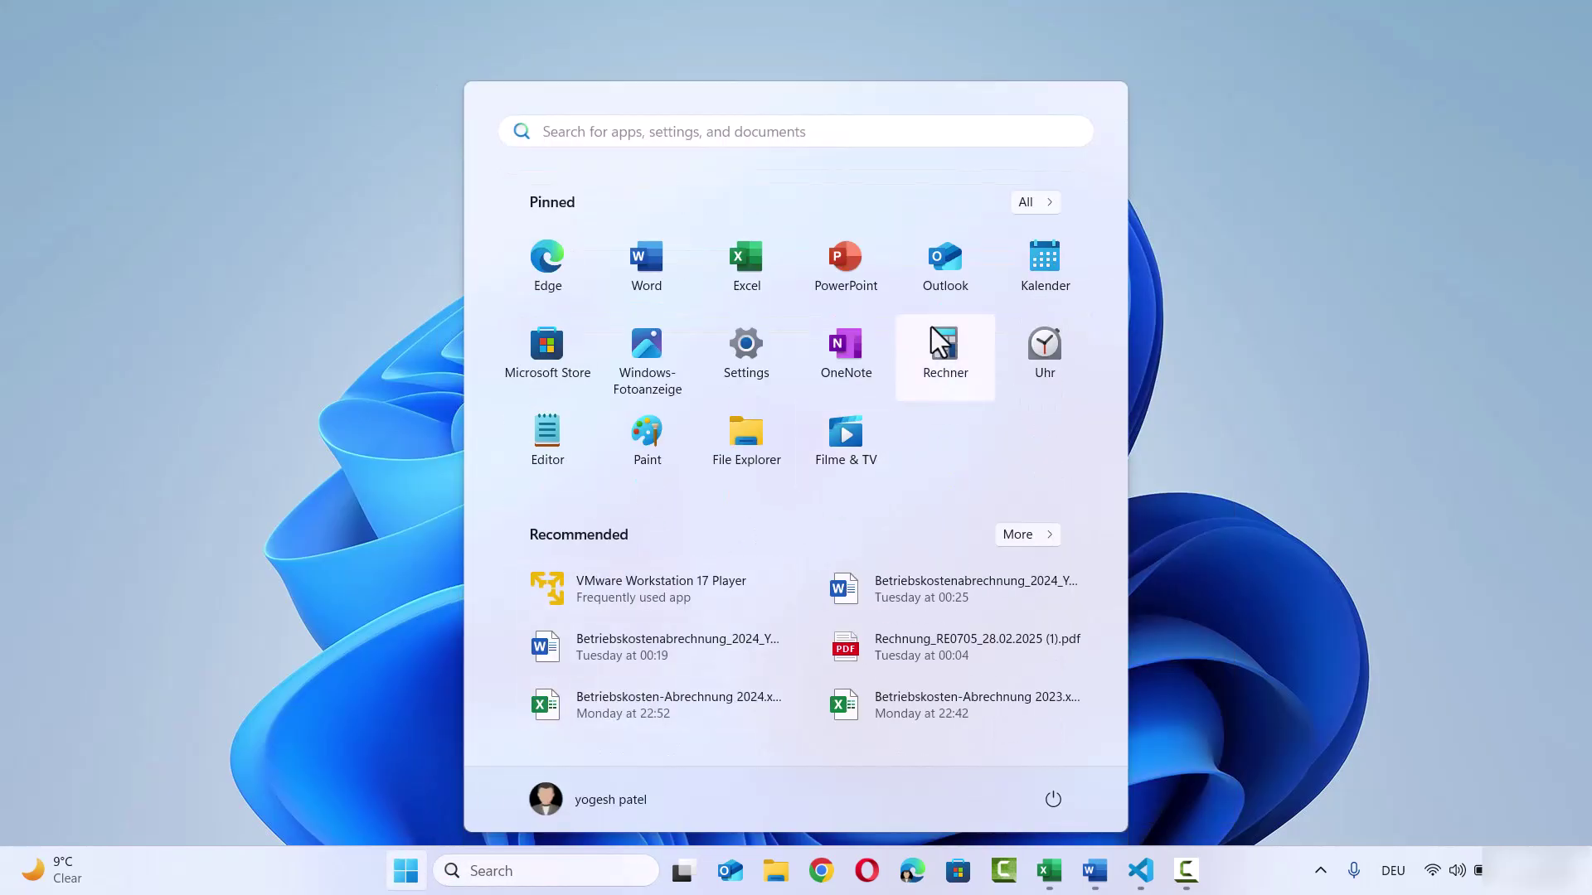
click(744, 363)
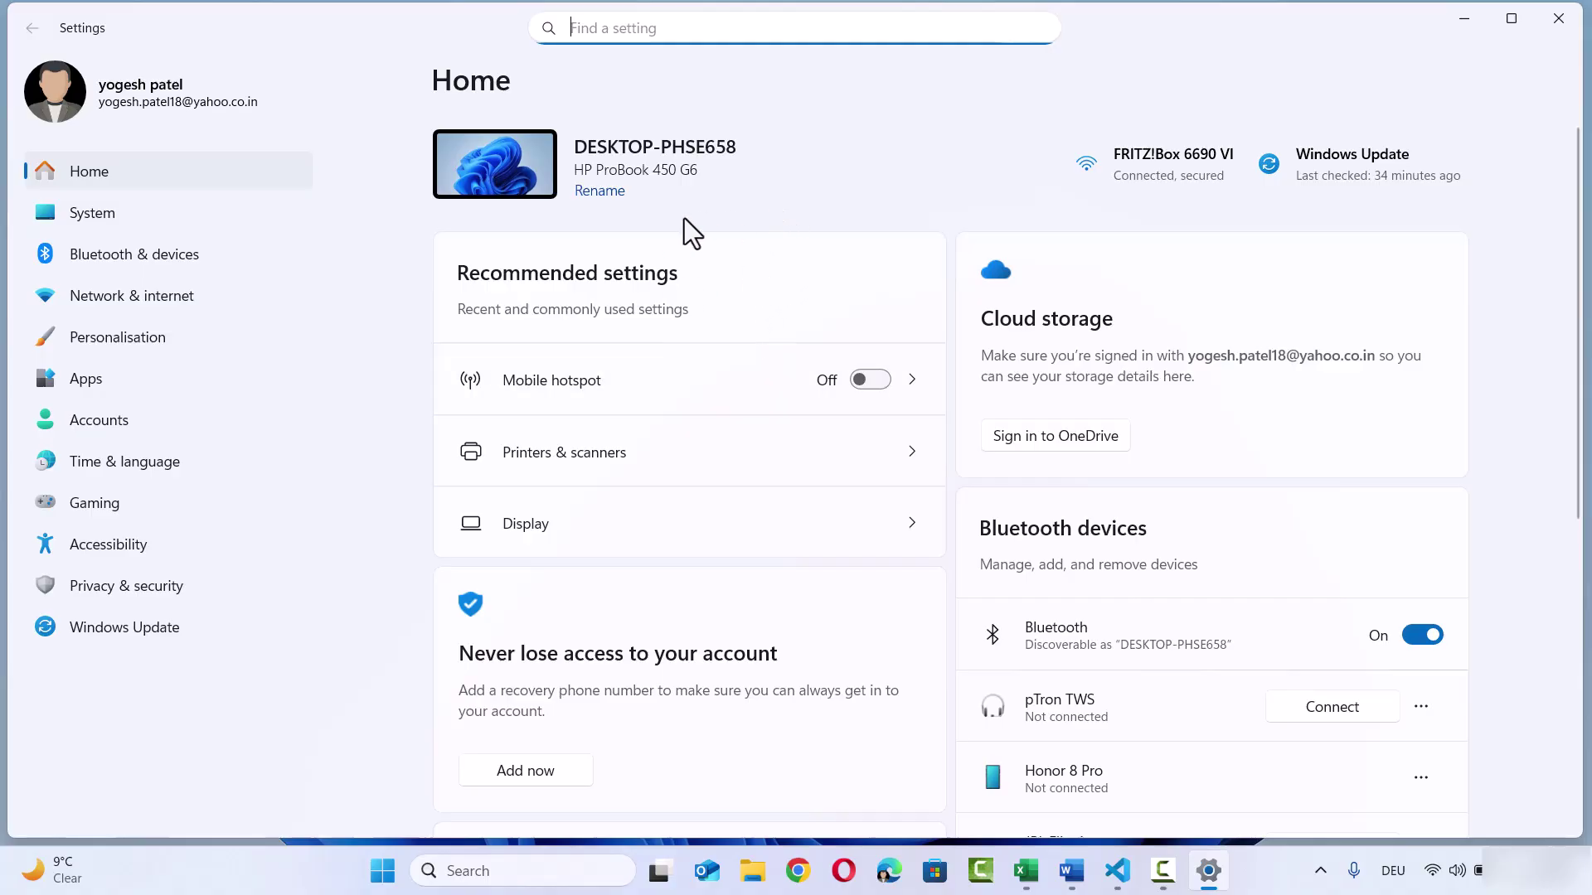
click(142, 296)
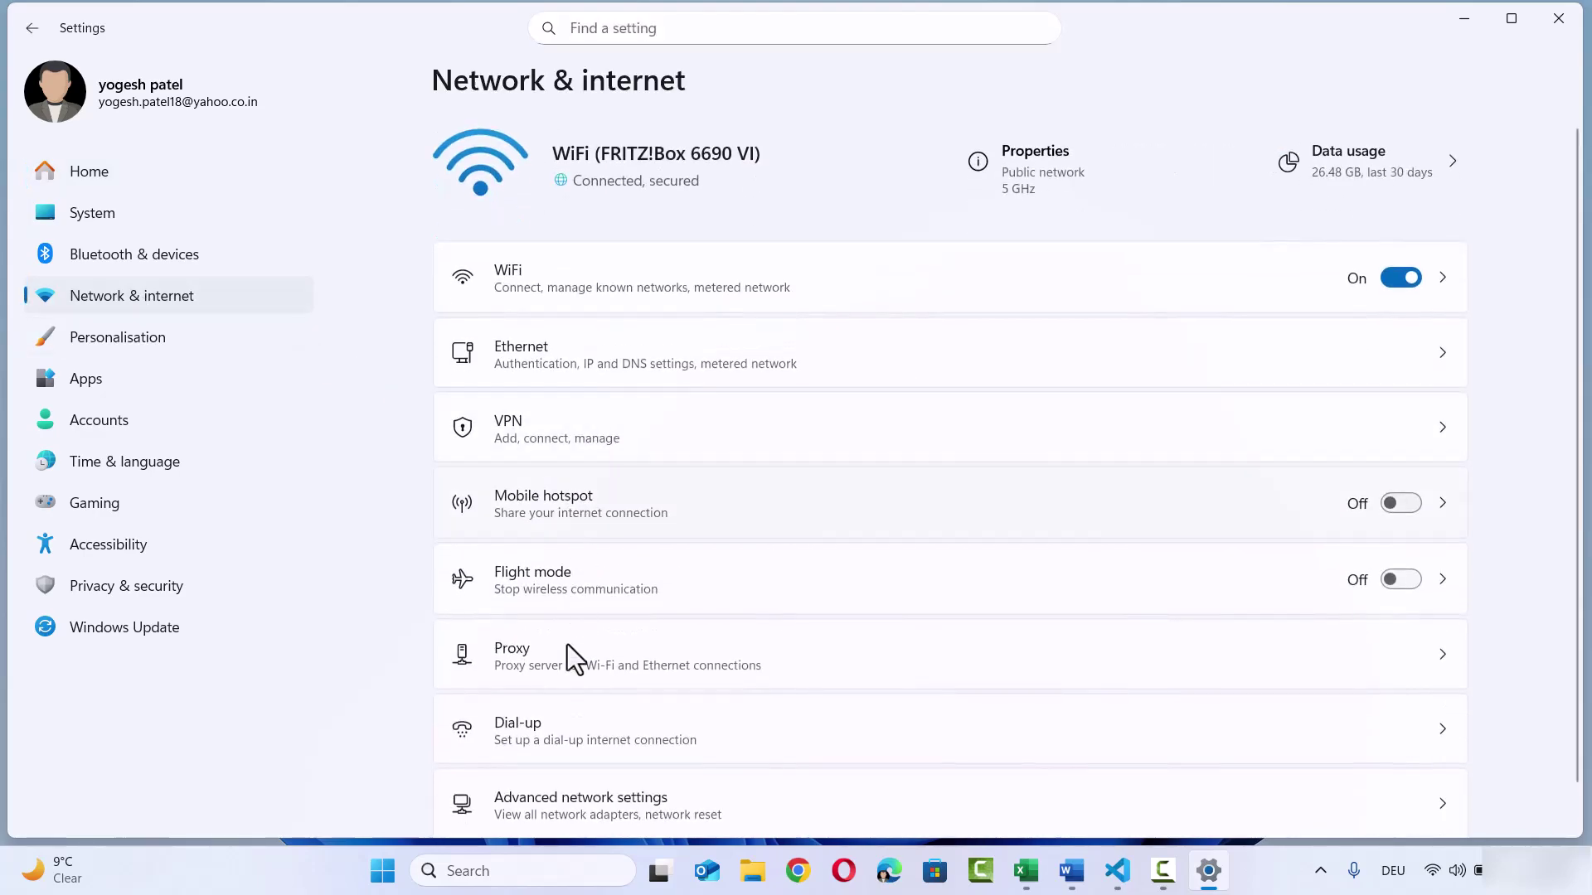
click(558, 806)
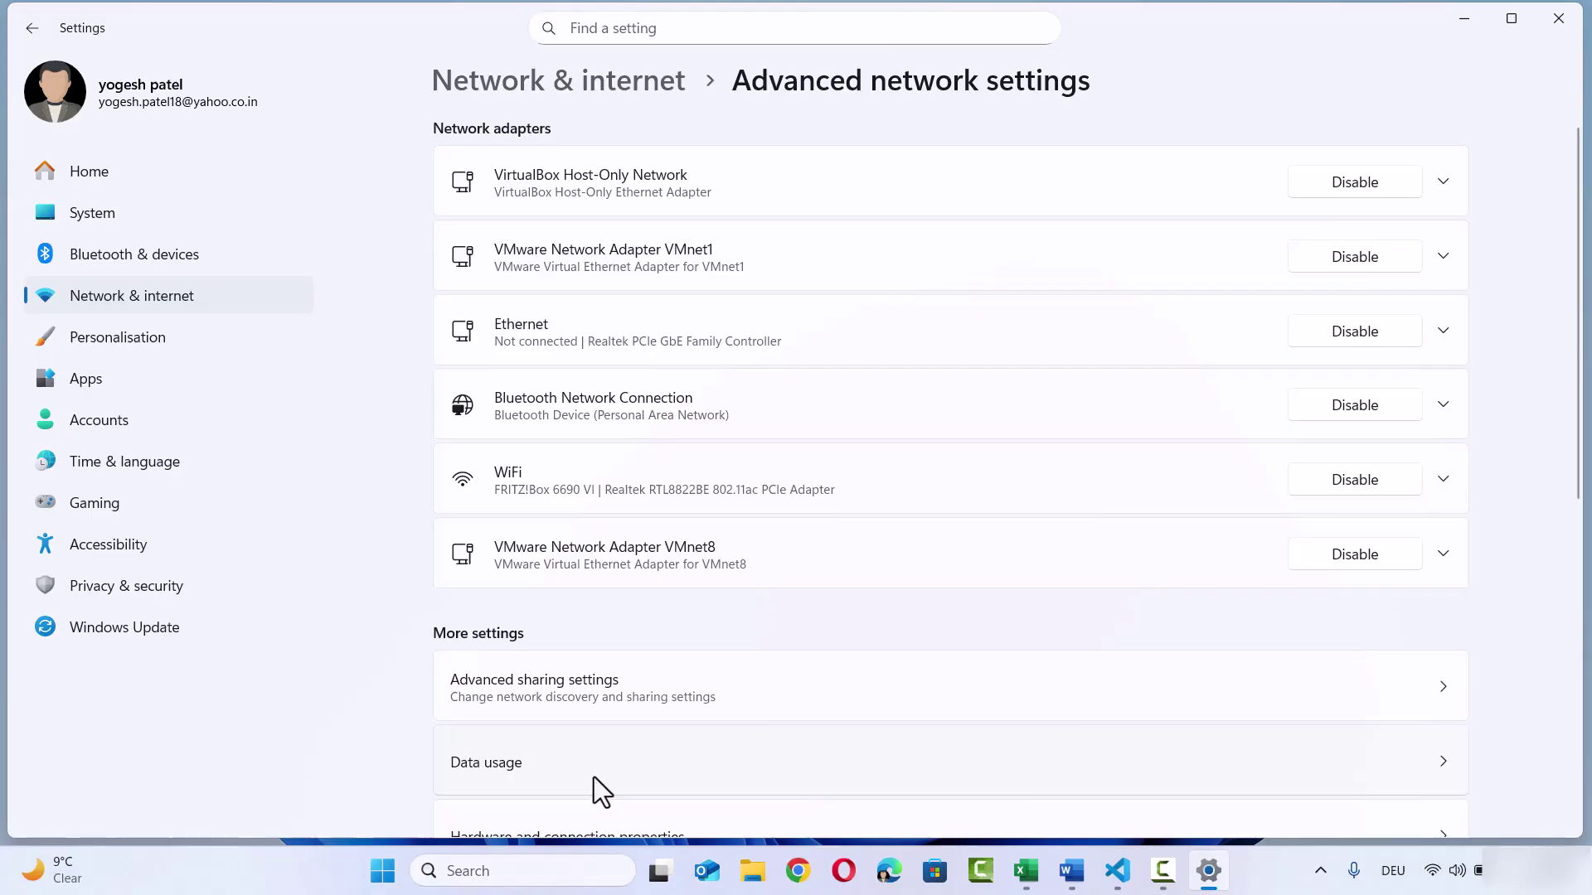
click(497, 684)
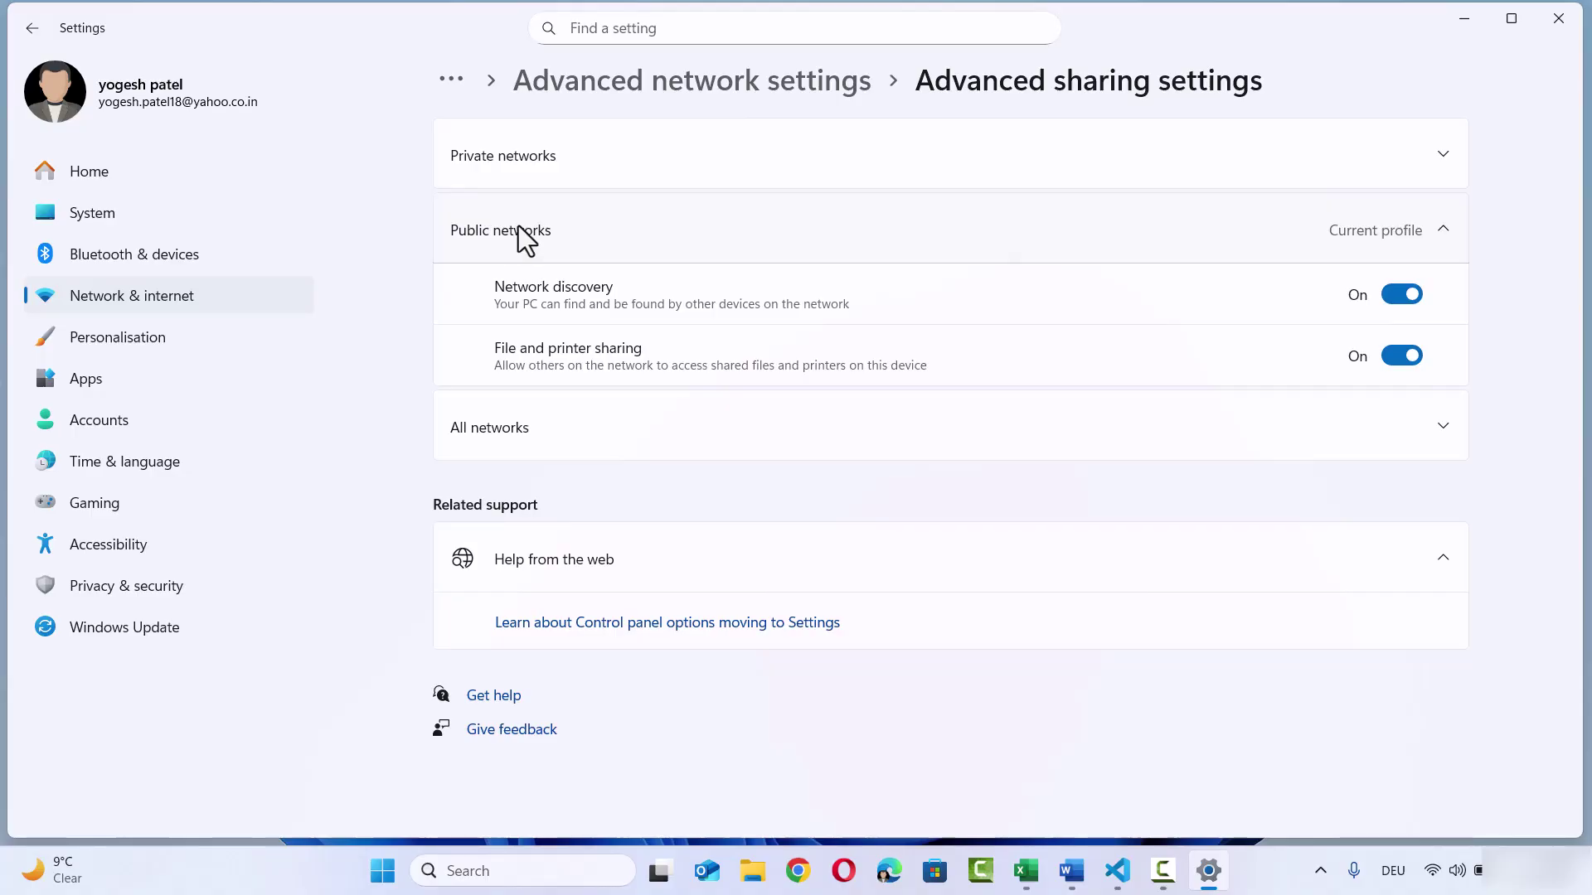
click(531, 166)
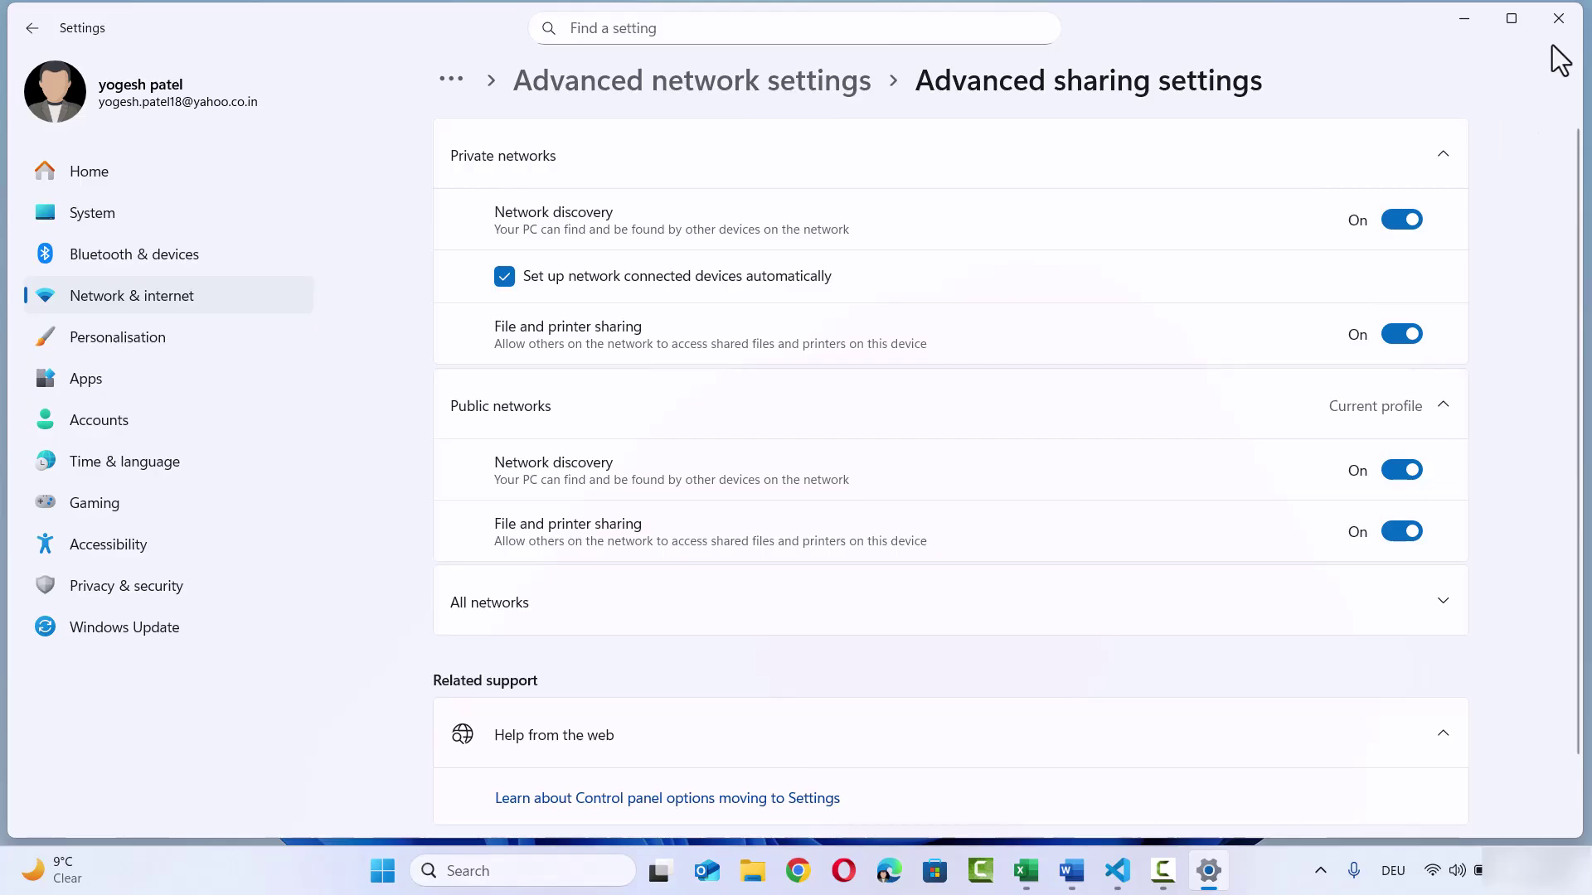
click(1550, 17)
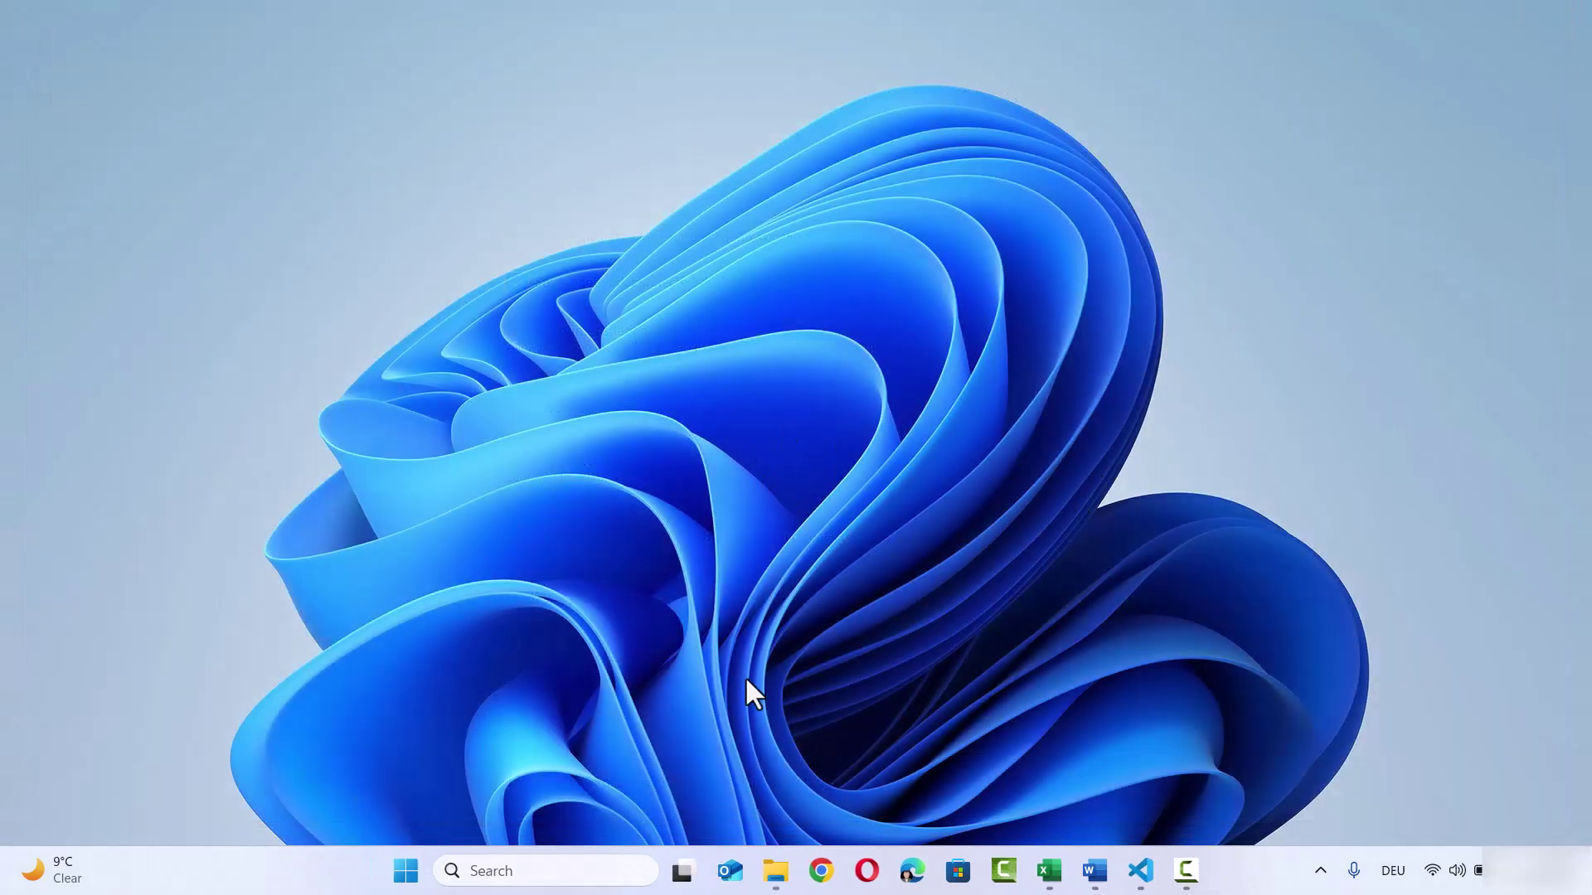
Switch to File Explorer, look at the contents of the ISO_files folder on DATADRIVE1 (D:), and return to the drive's folder list.
click(775, 872)
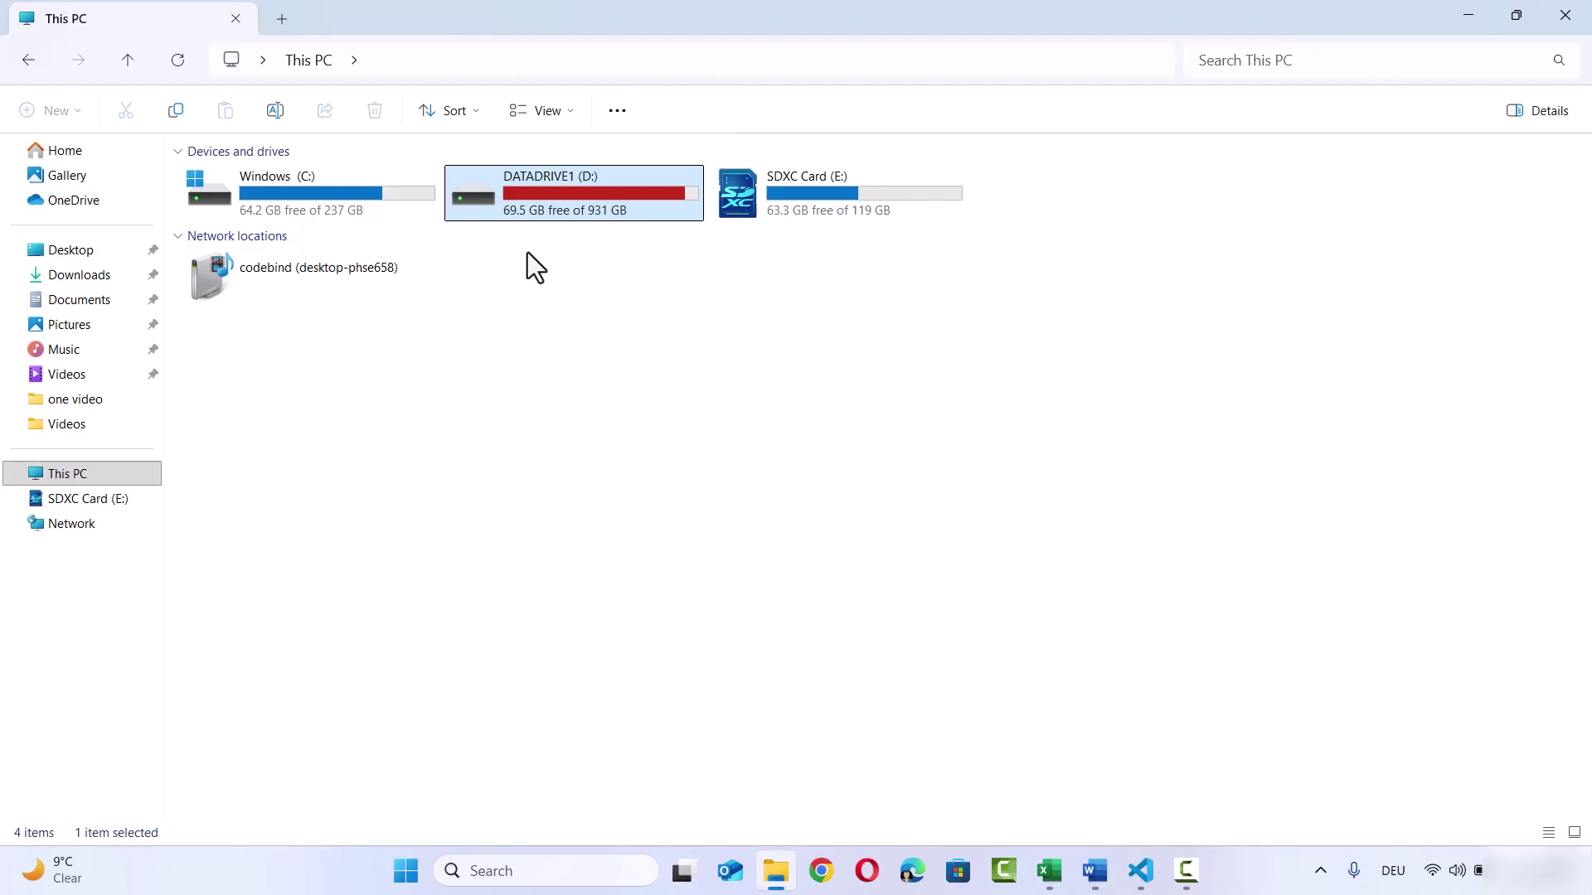
double_click(587, 202)
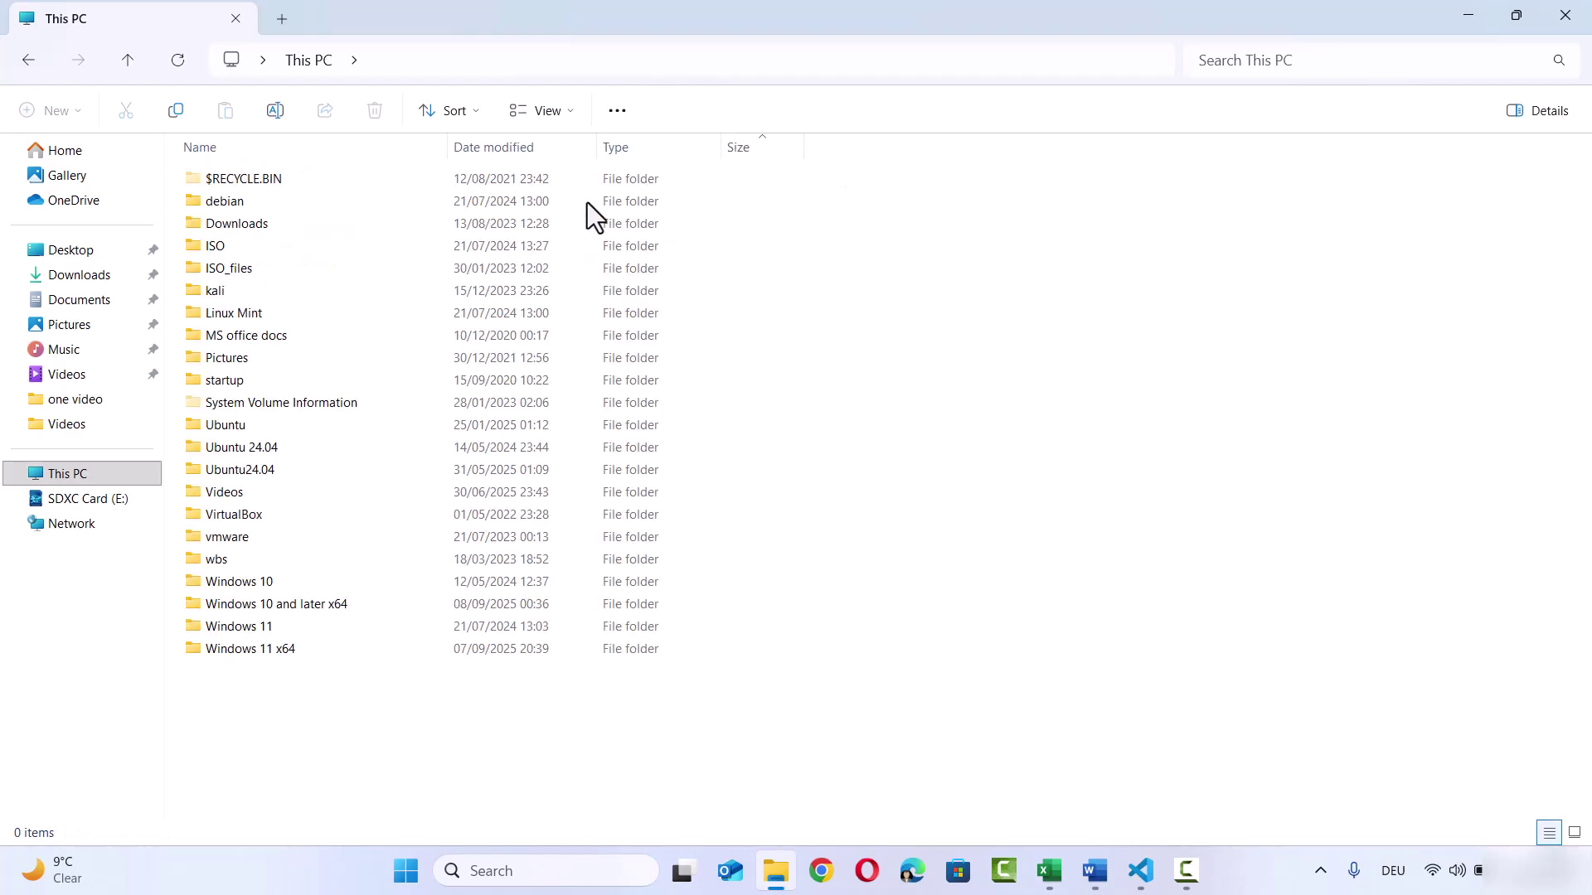
click(280, 269)
double_click(271, 270)
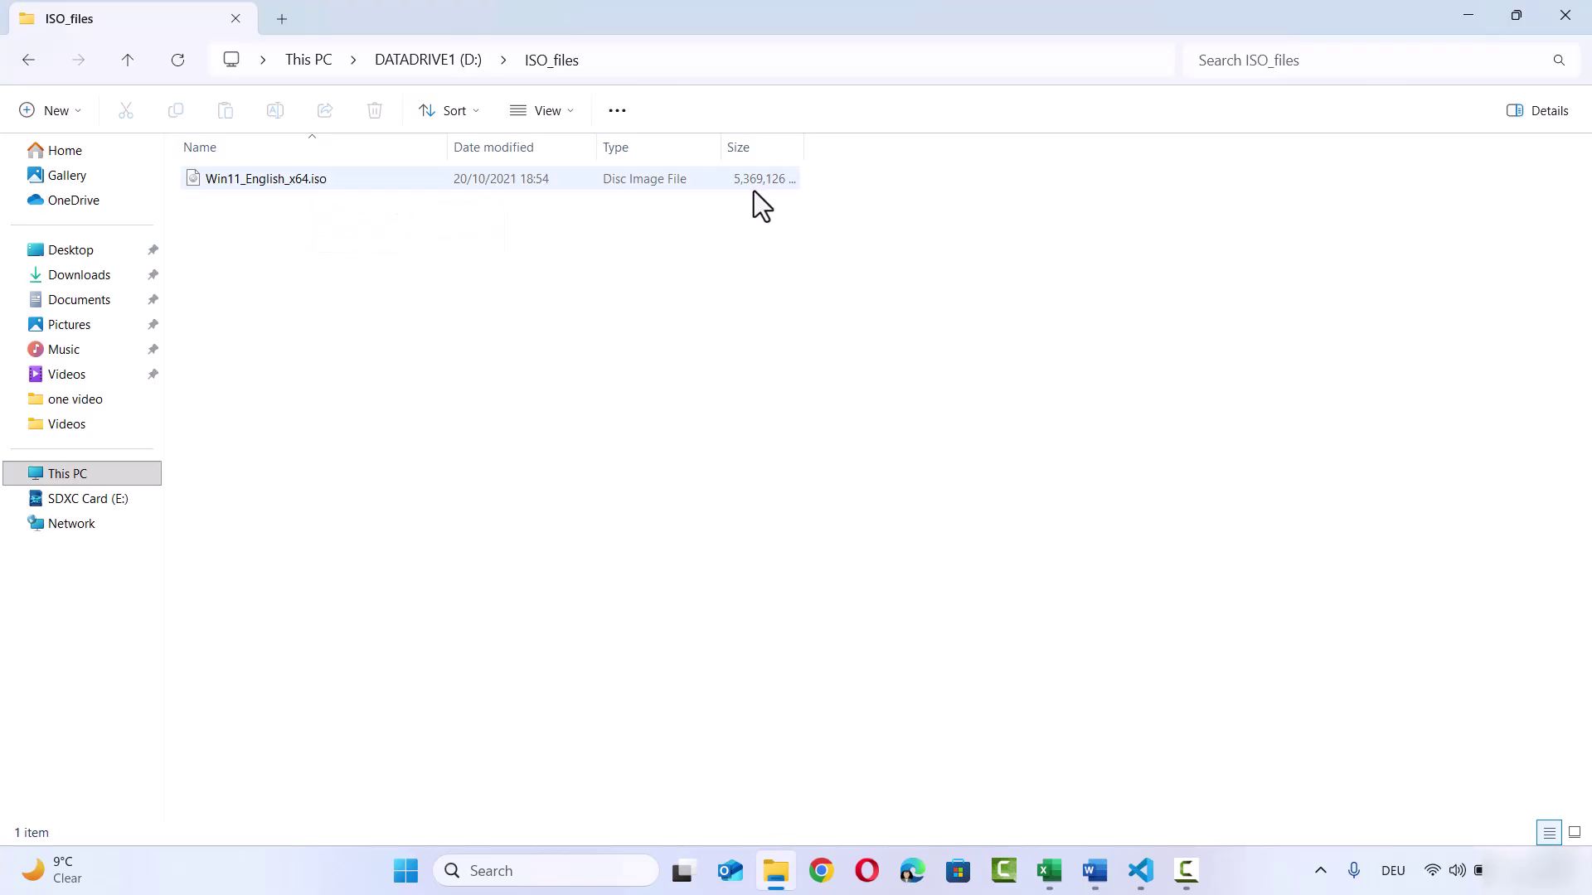
click(38, 64)
Share the ISO_files folder through Advanced Sharing in its properties, keeping the share name ISO_files and the default user limit.
mouse_move(273, 272)
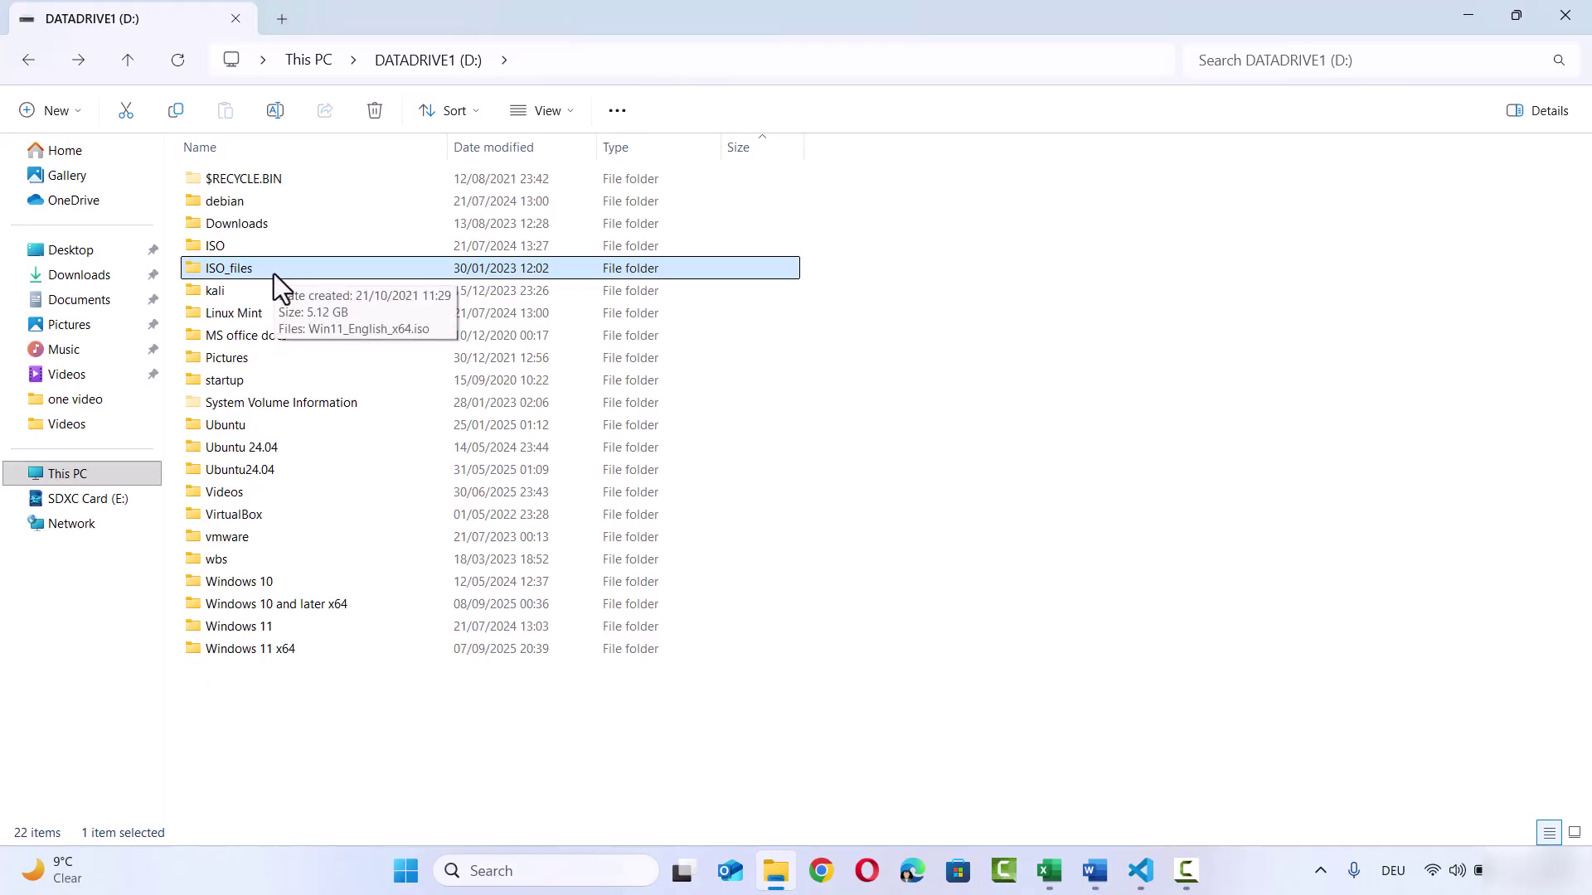
right_click(272, 270)
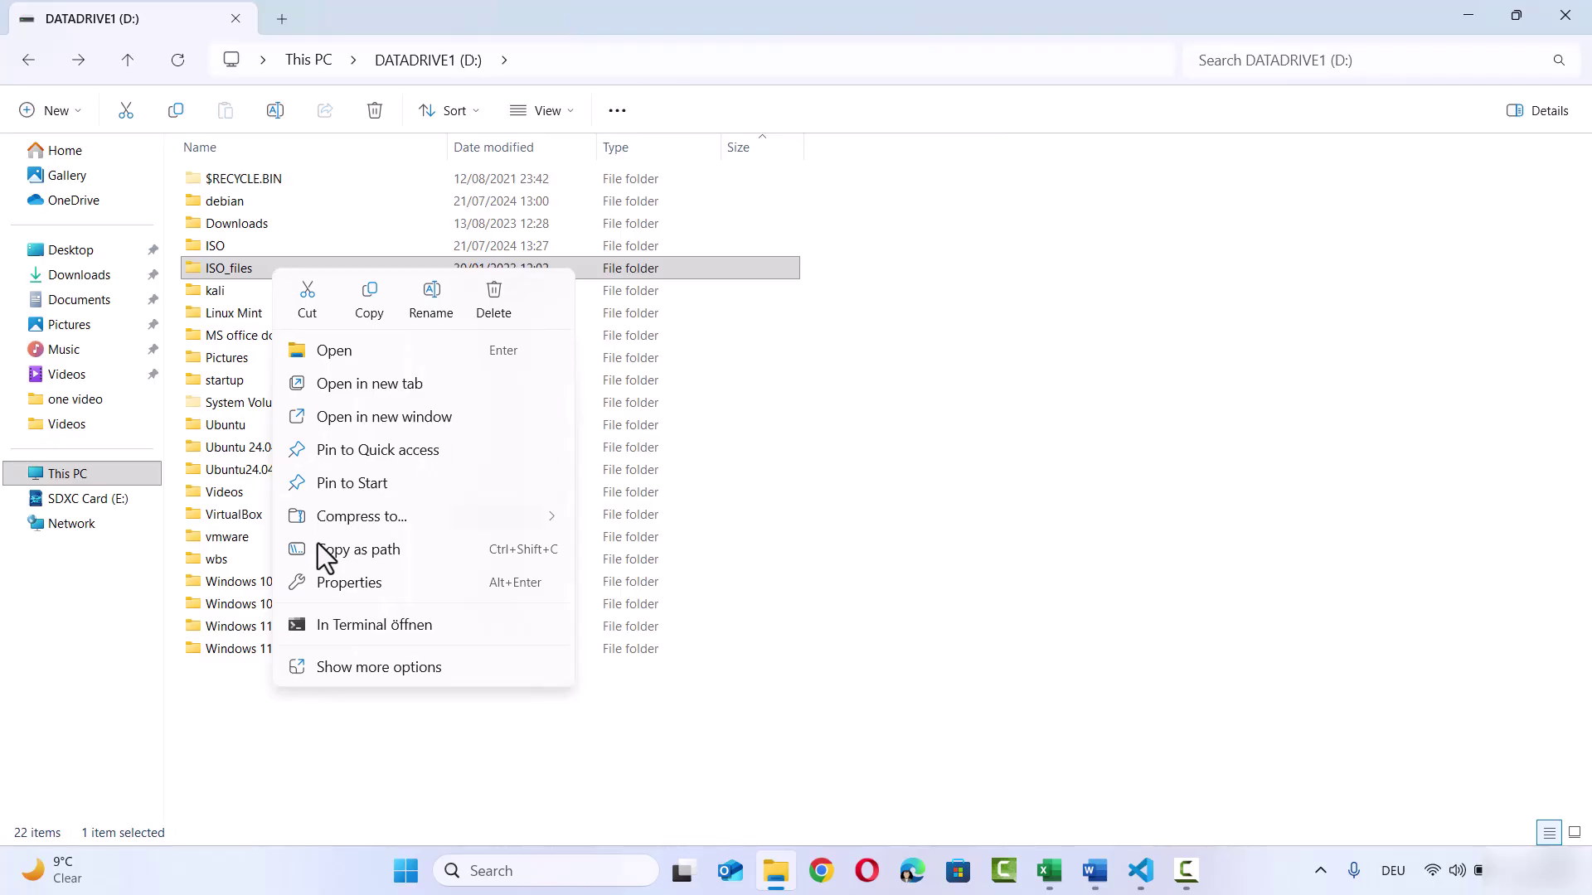
click(334, 581)
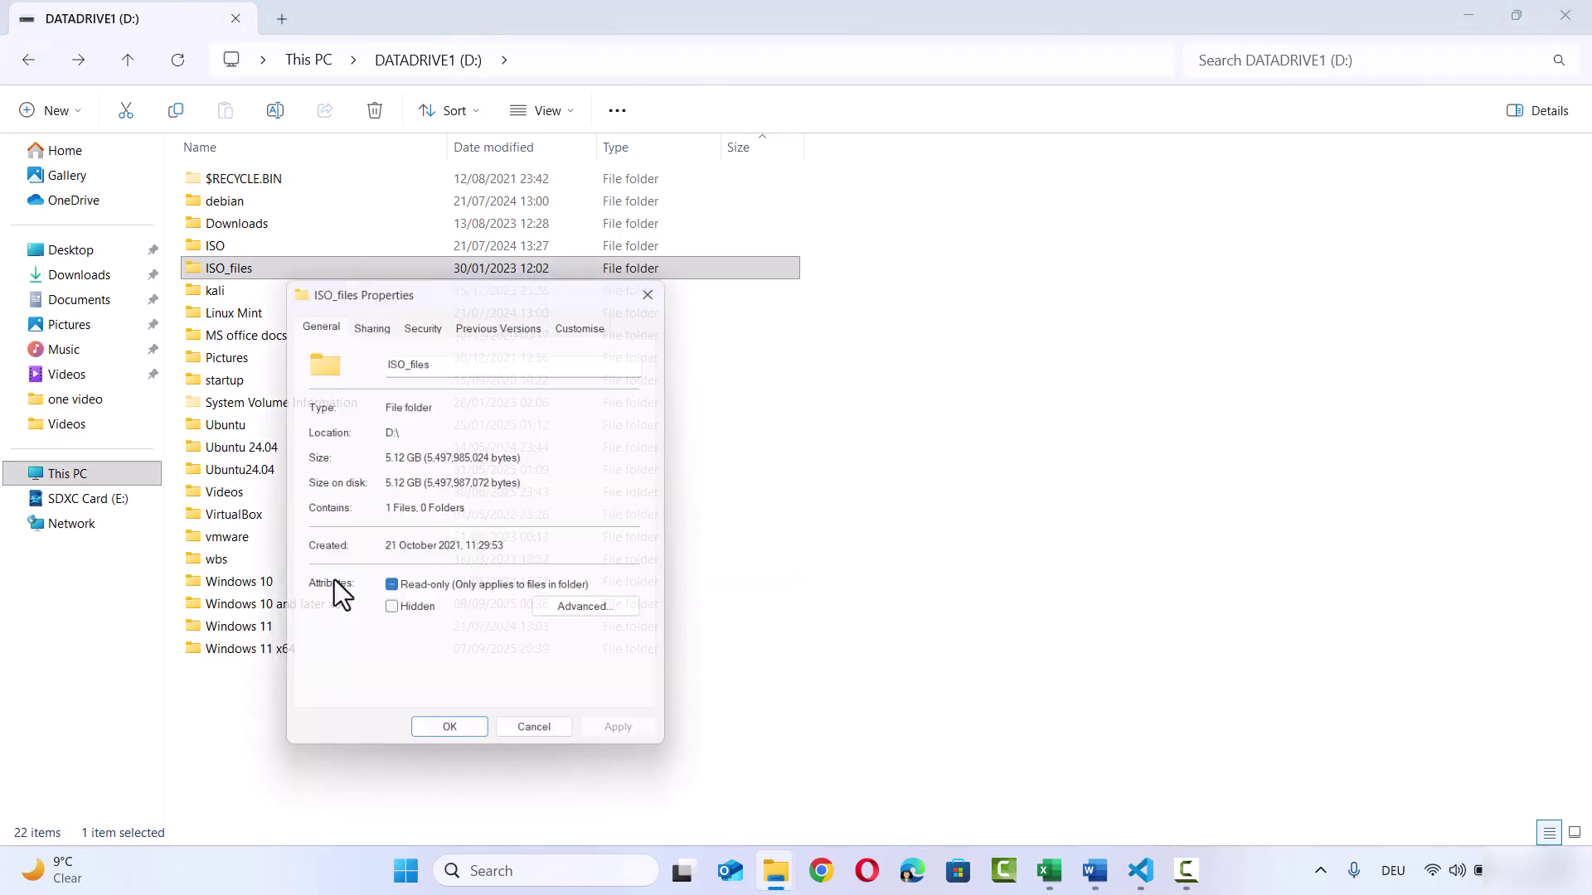
click(370, 320)
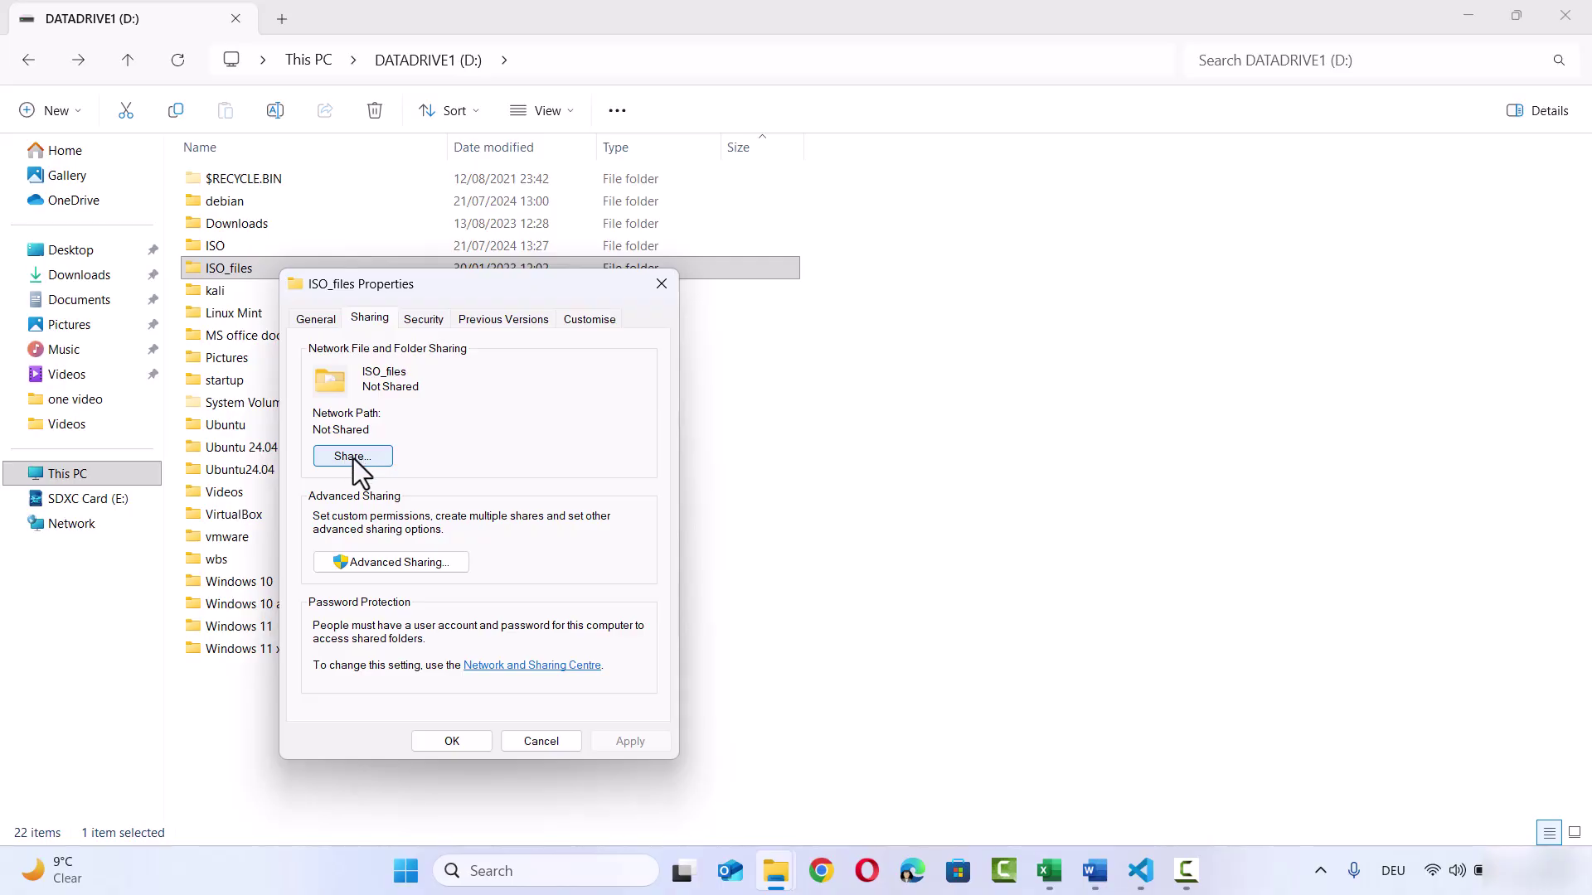
click(376, 568)
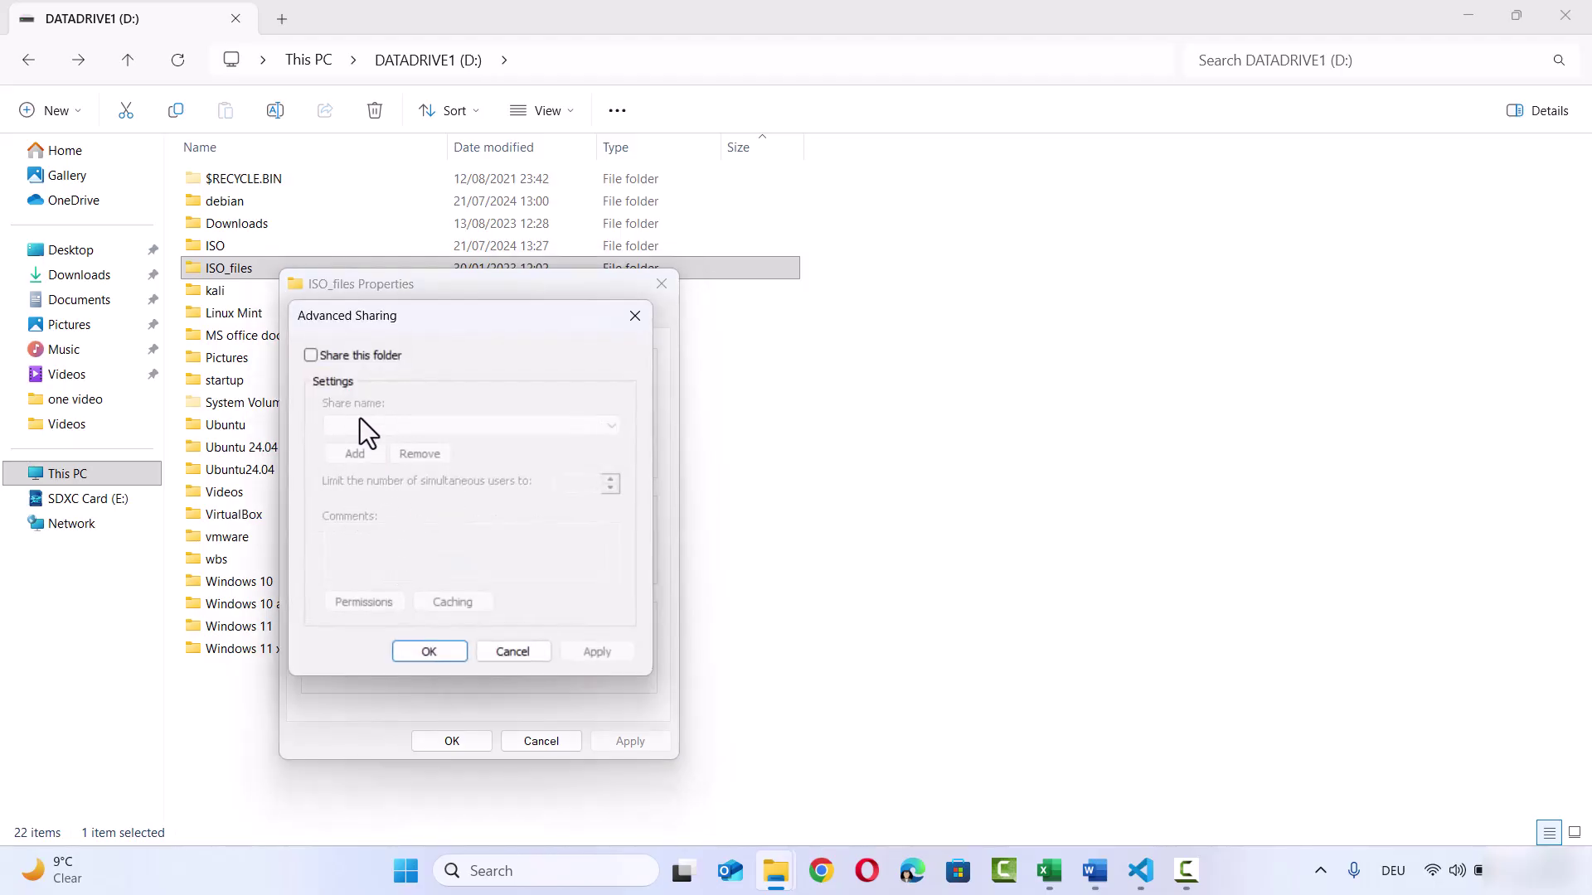
click(310, 356)
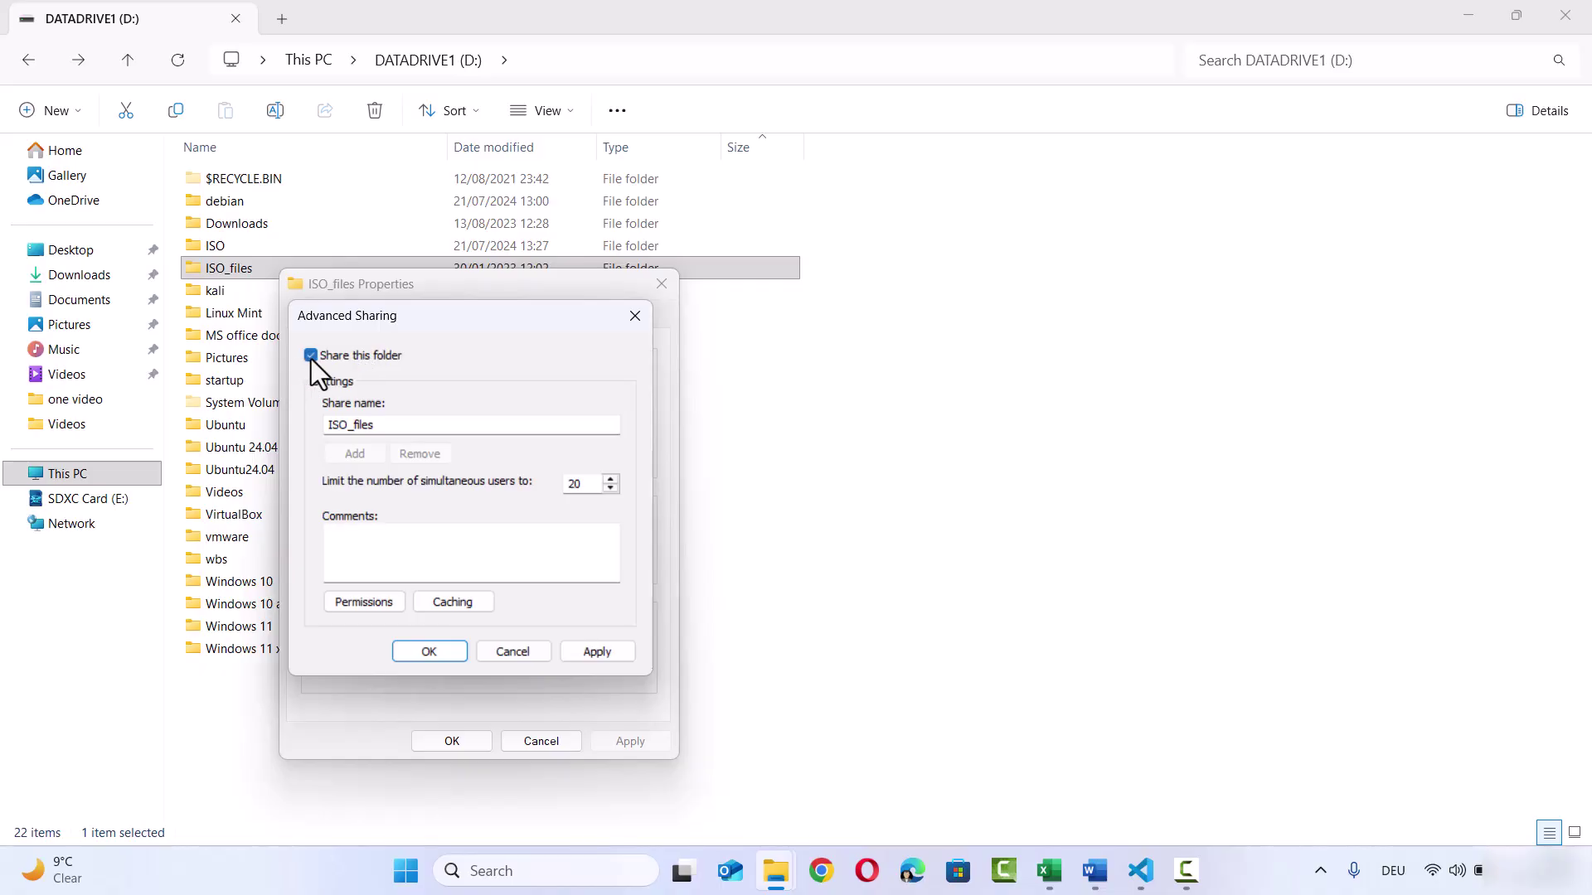
click(605, 655)
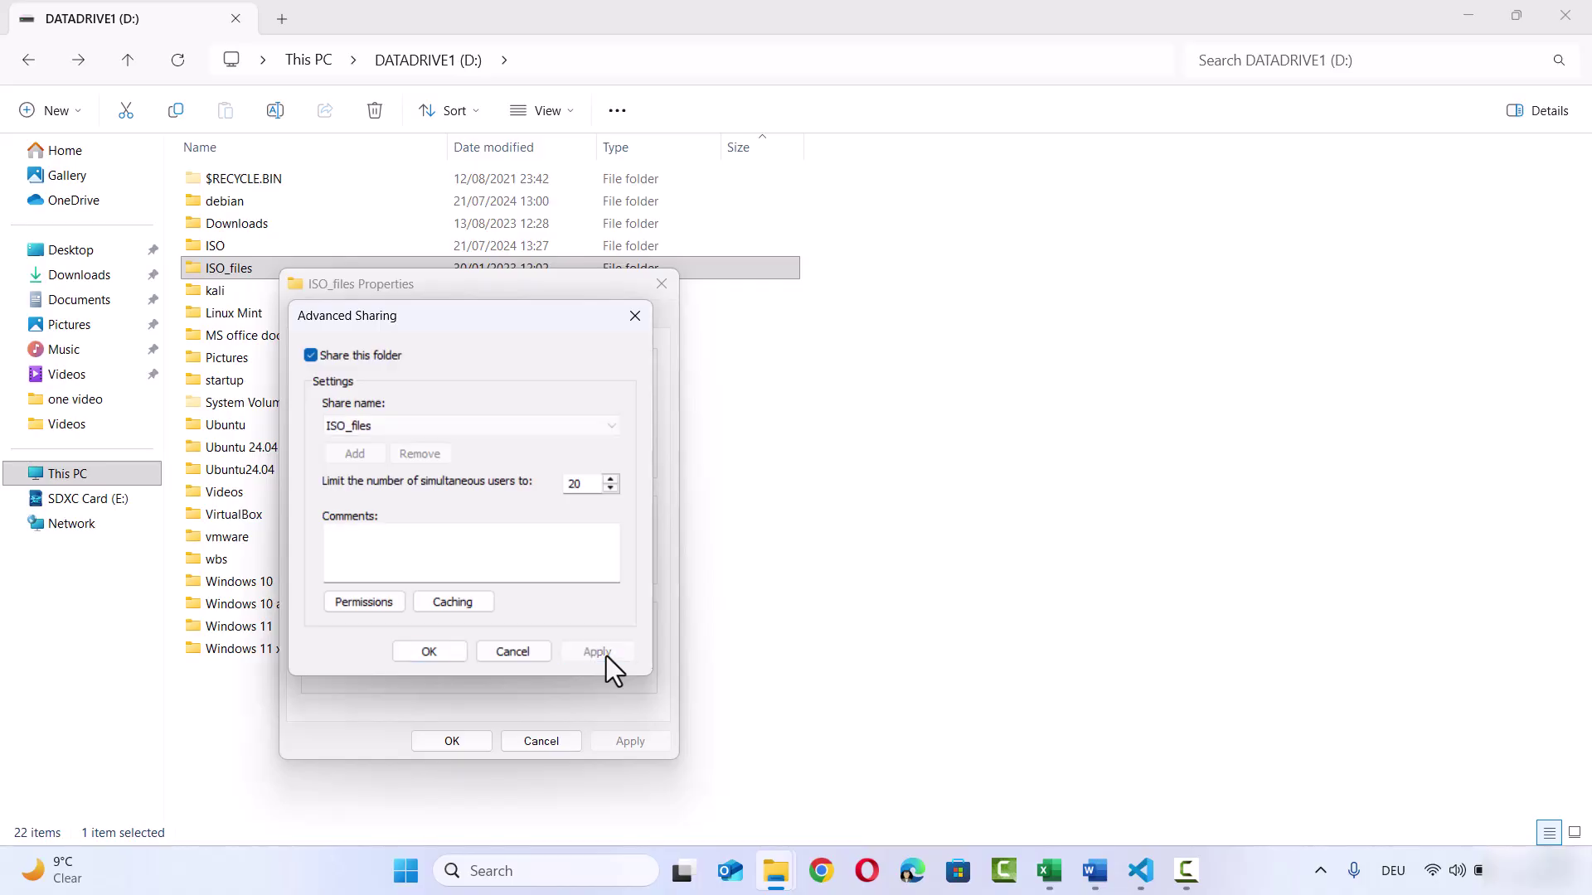
click(428, 652)
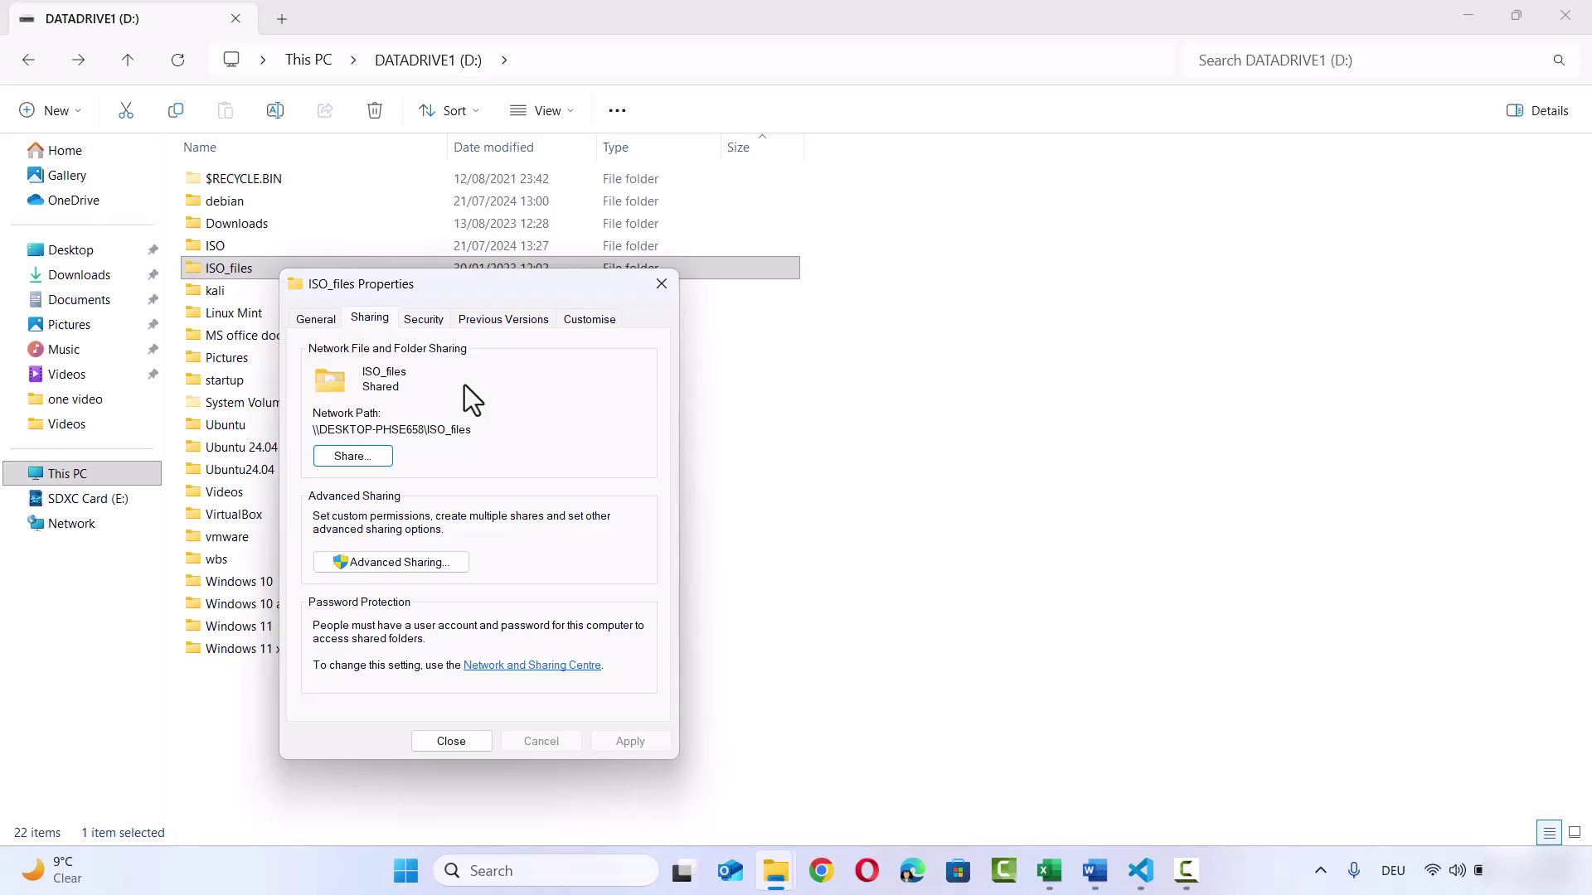
Share ISO_files through the Network access dialog with only the owner listed, and close the folder's properties.
click(350, 461)
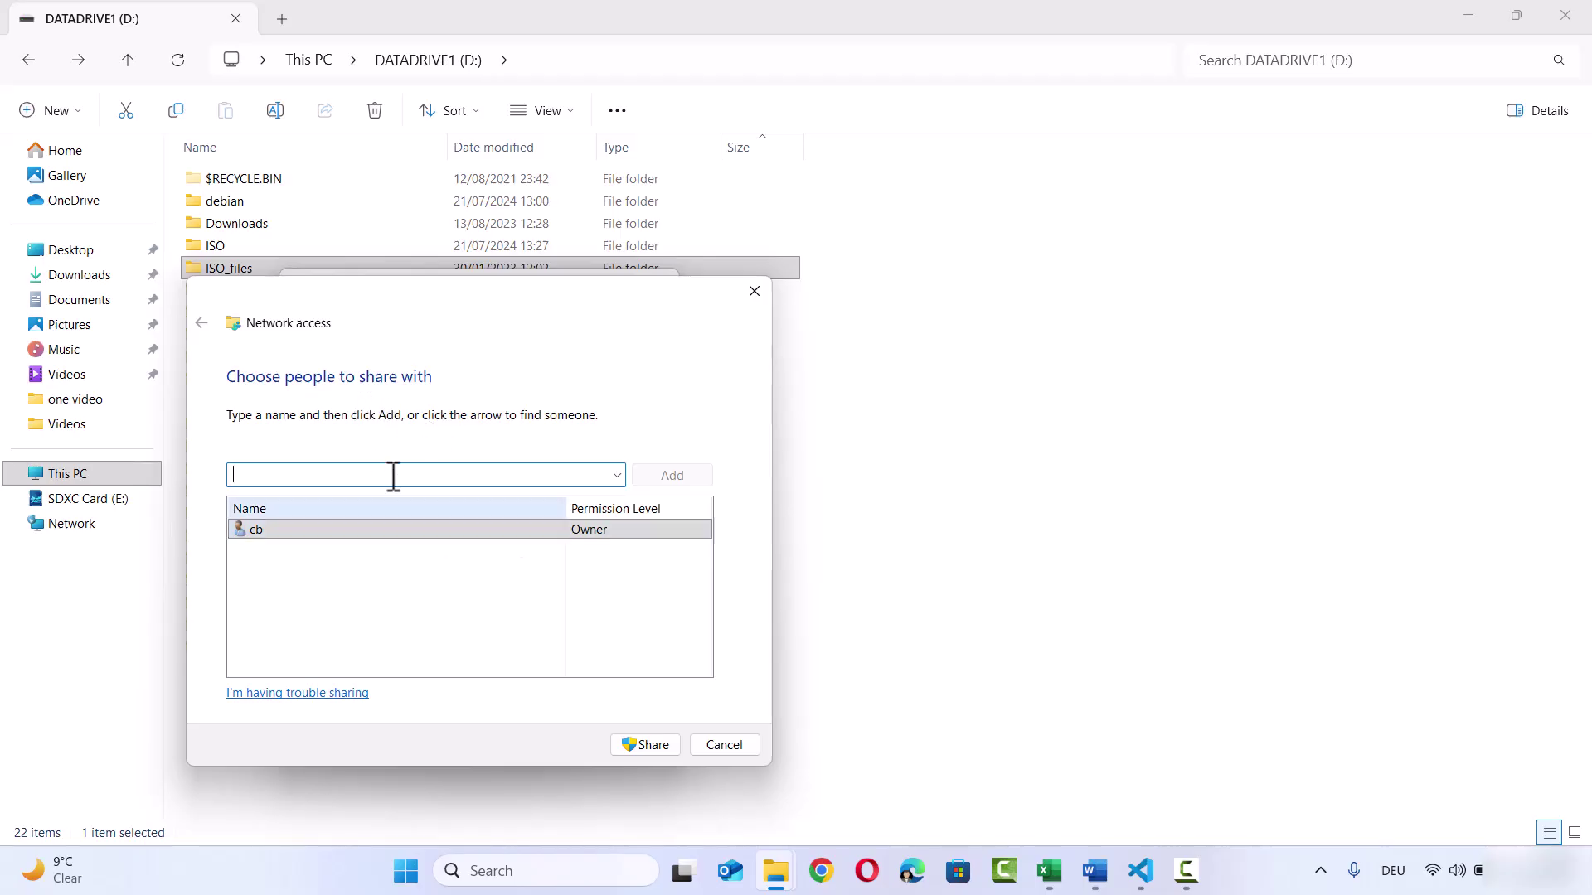
click(645, 744)
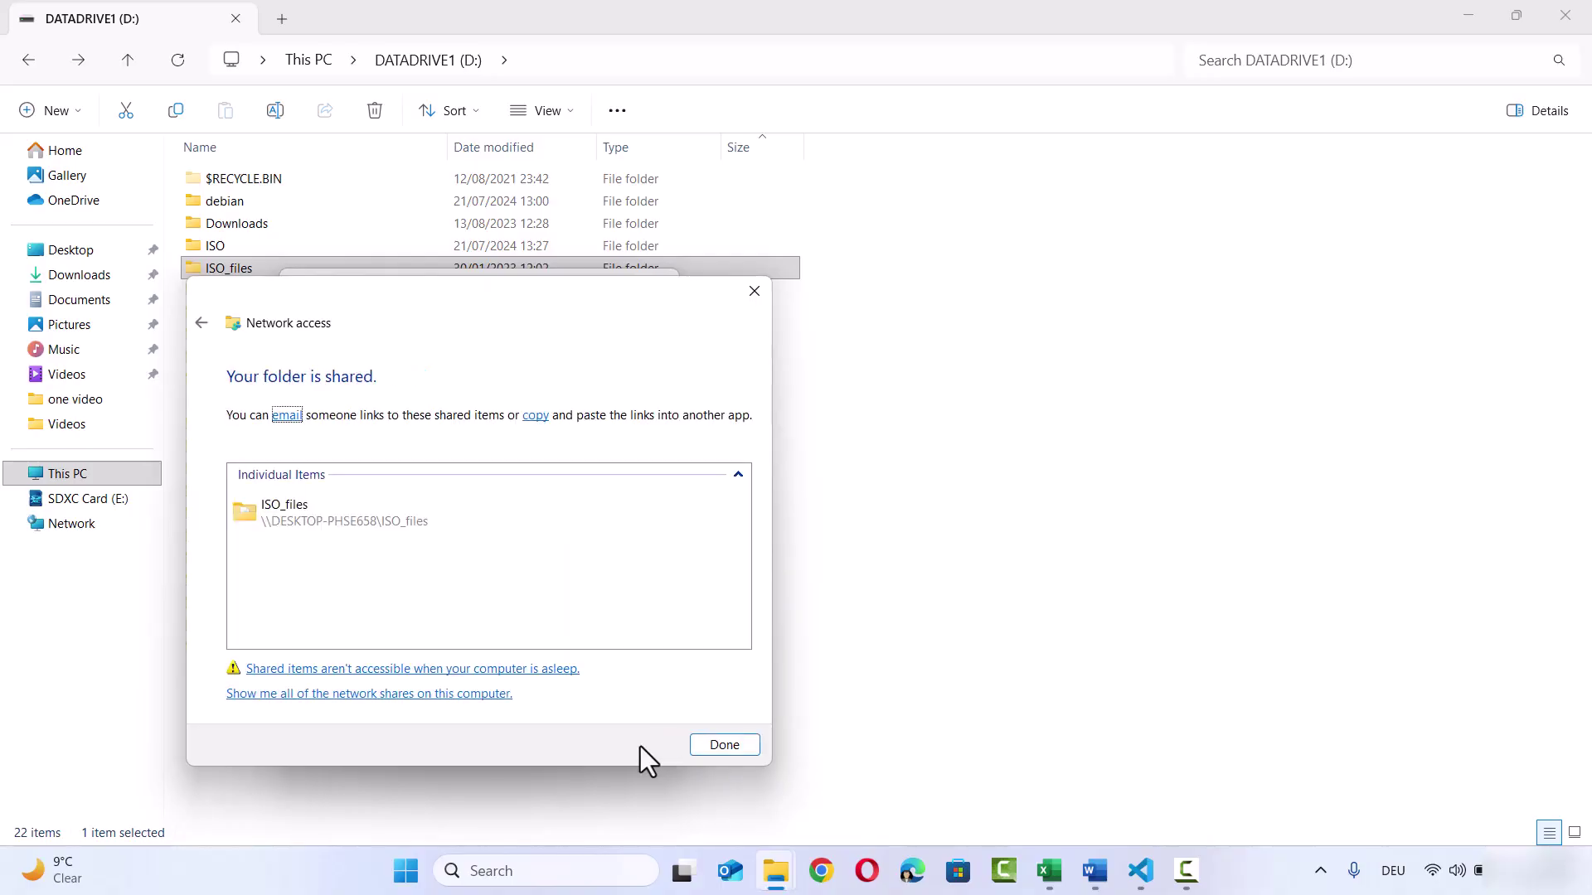
click(720, 745)
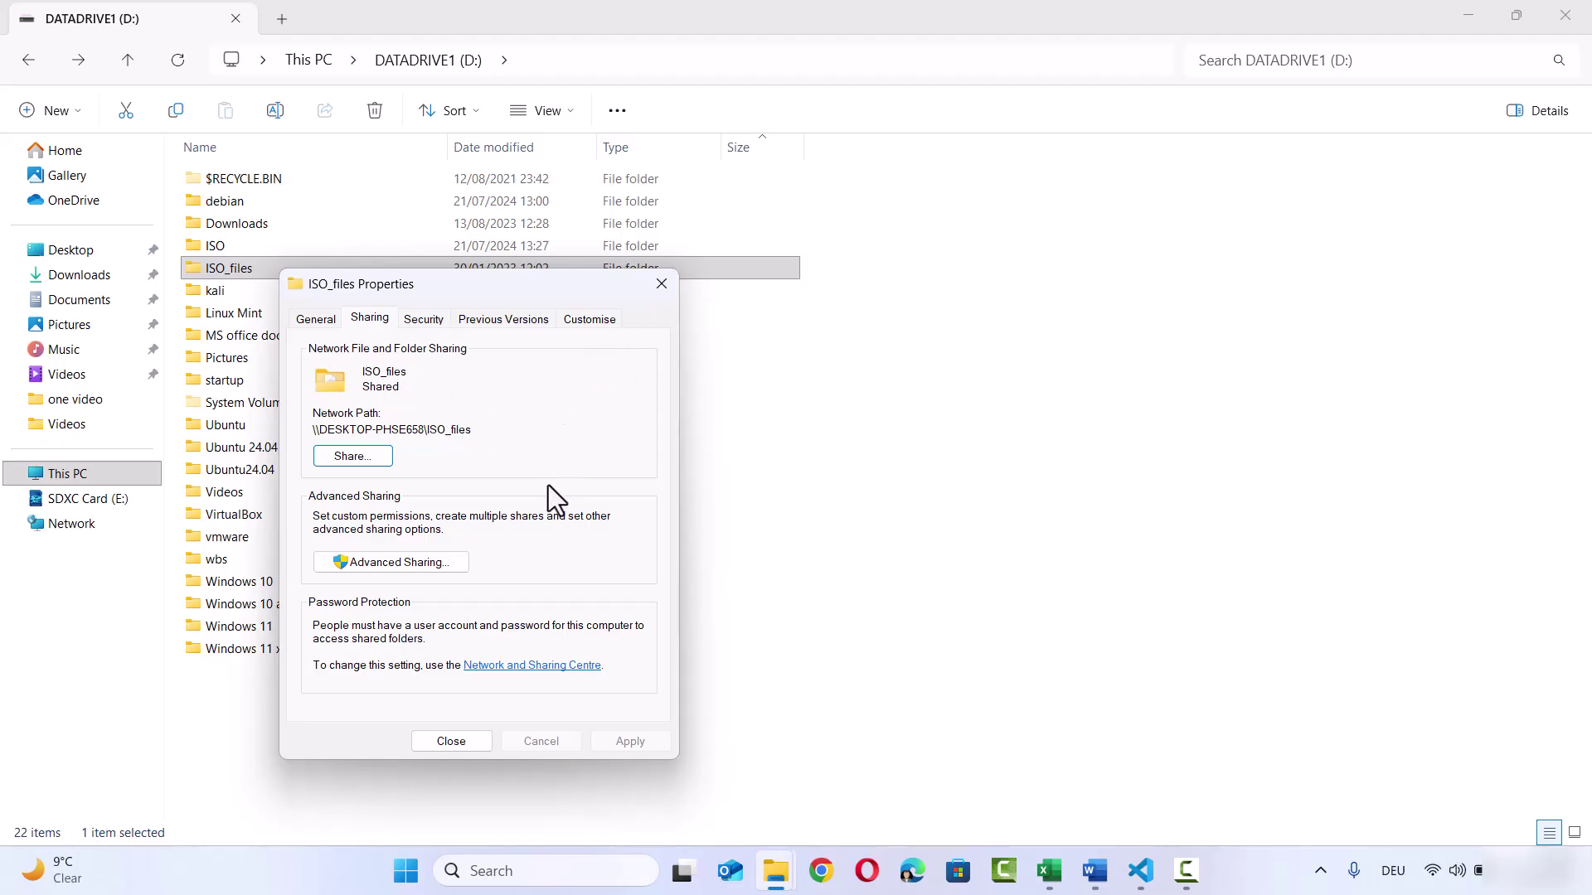
click(456, 740)
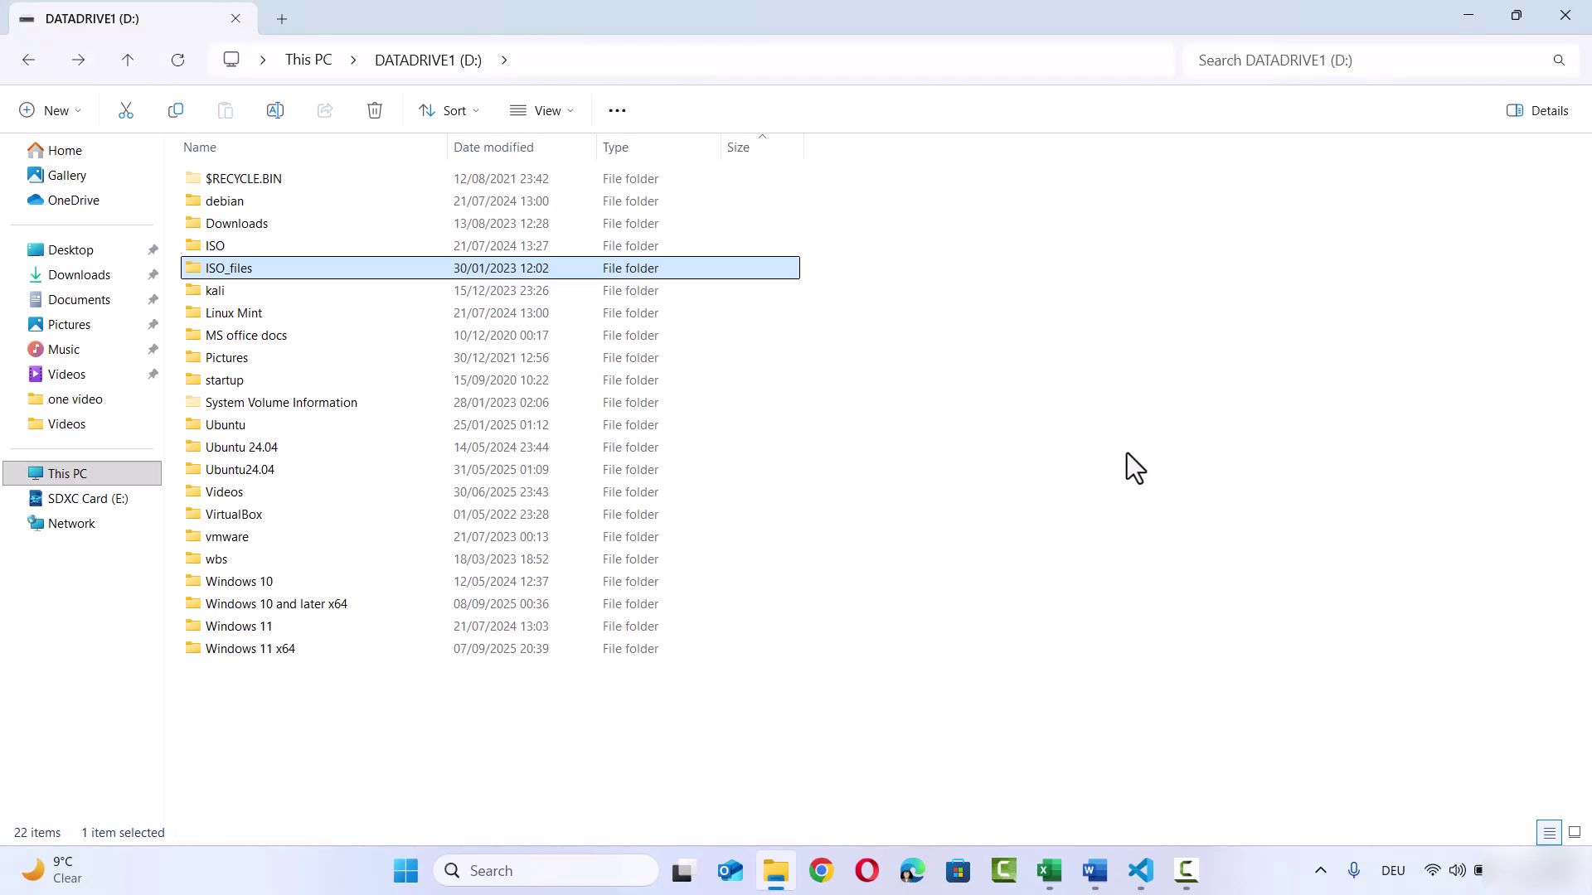
click(1081, 449)
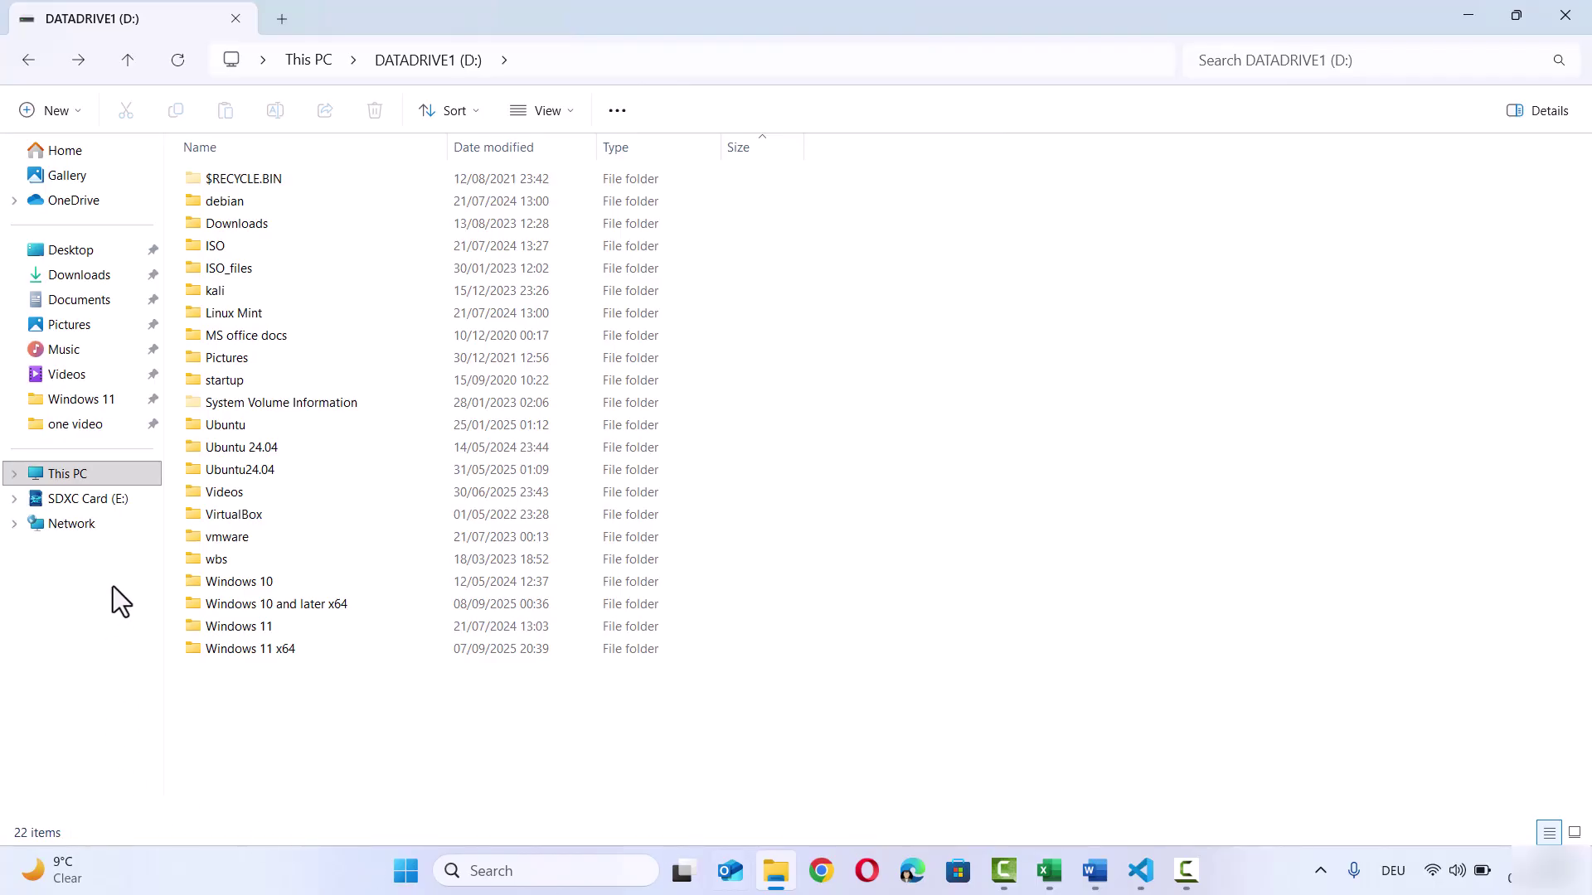
View the devices on the network, and look up and highlight this computer's device name on the System About page in Settings.
click(82, 531)
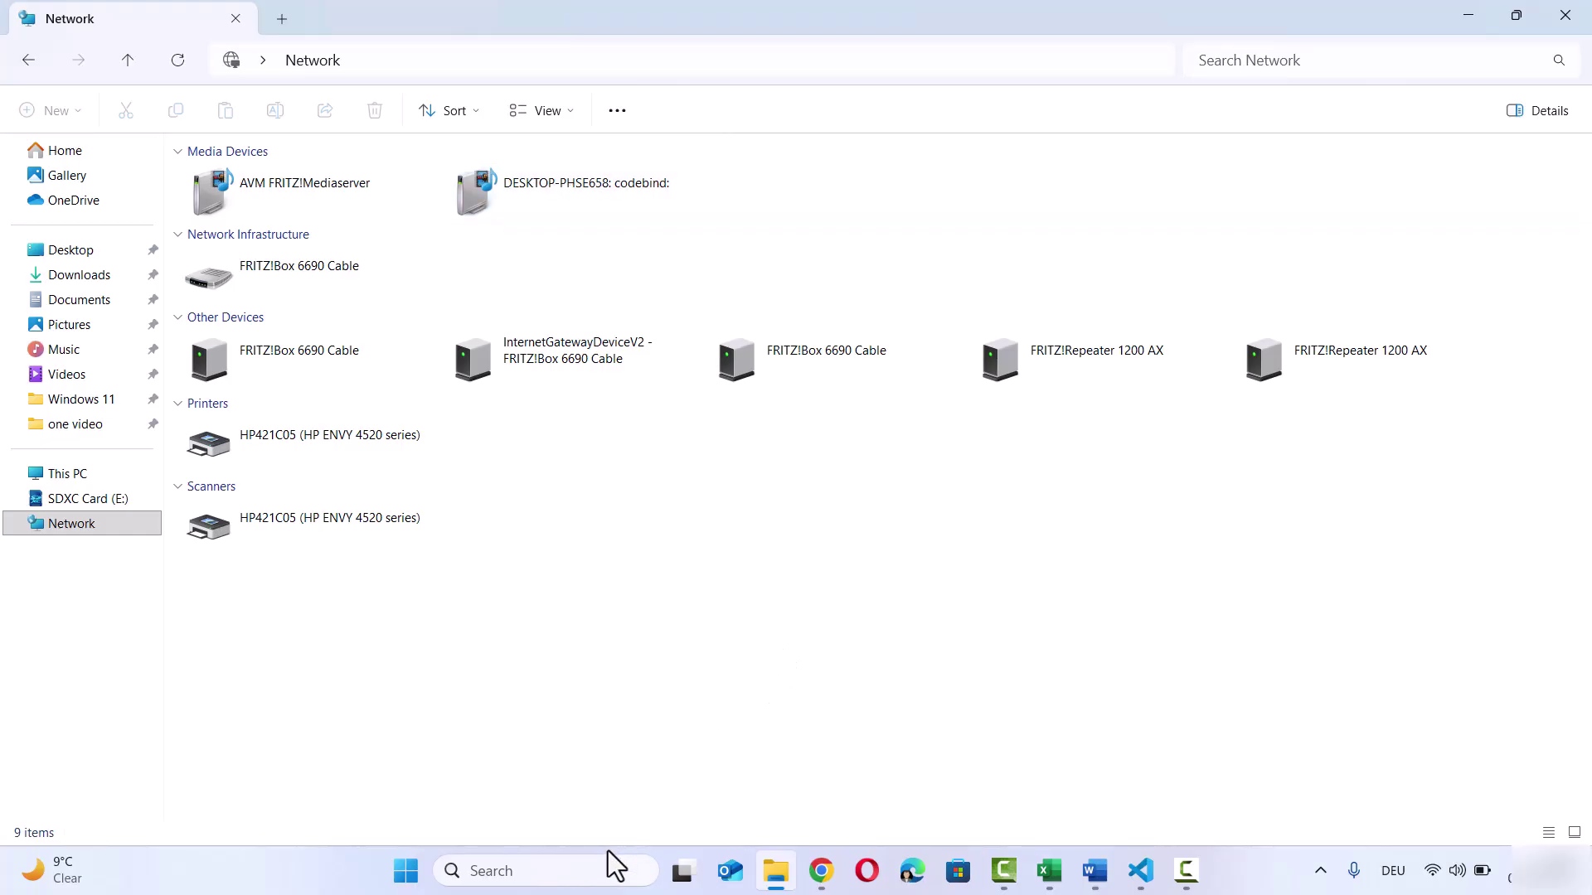
click(408, 877)
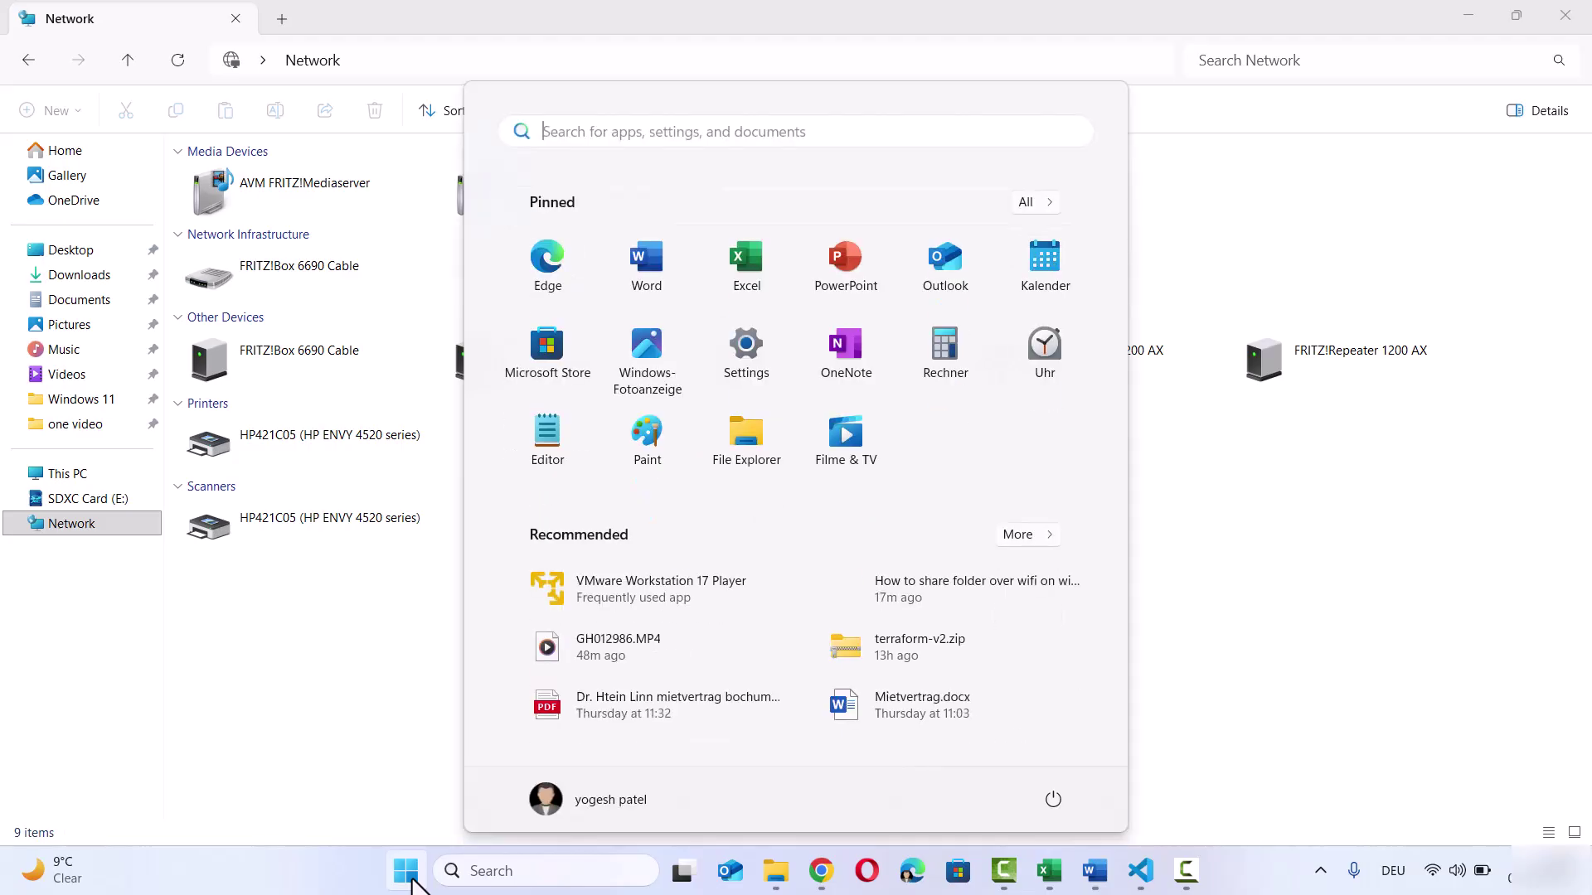
click(744, 373)
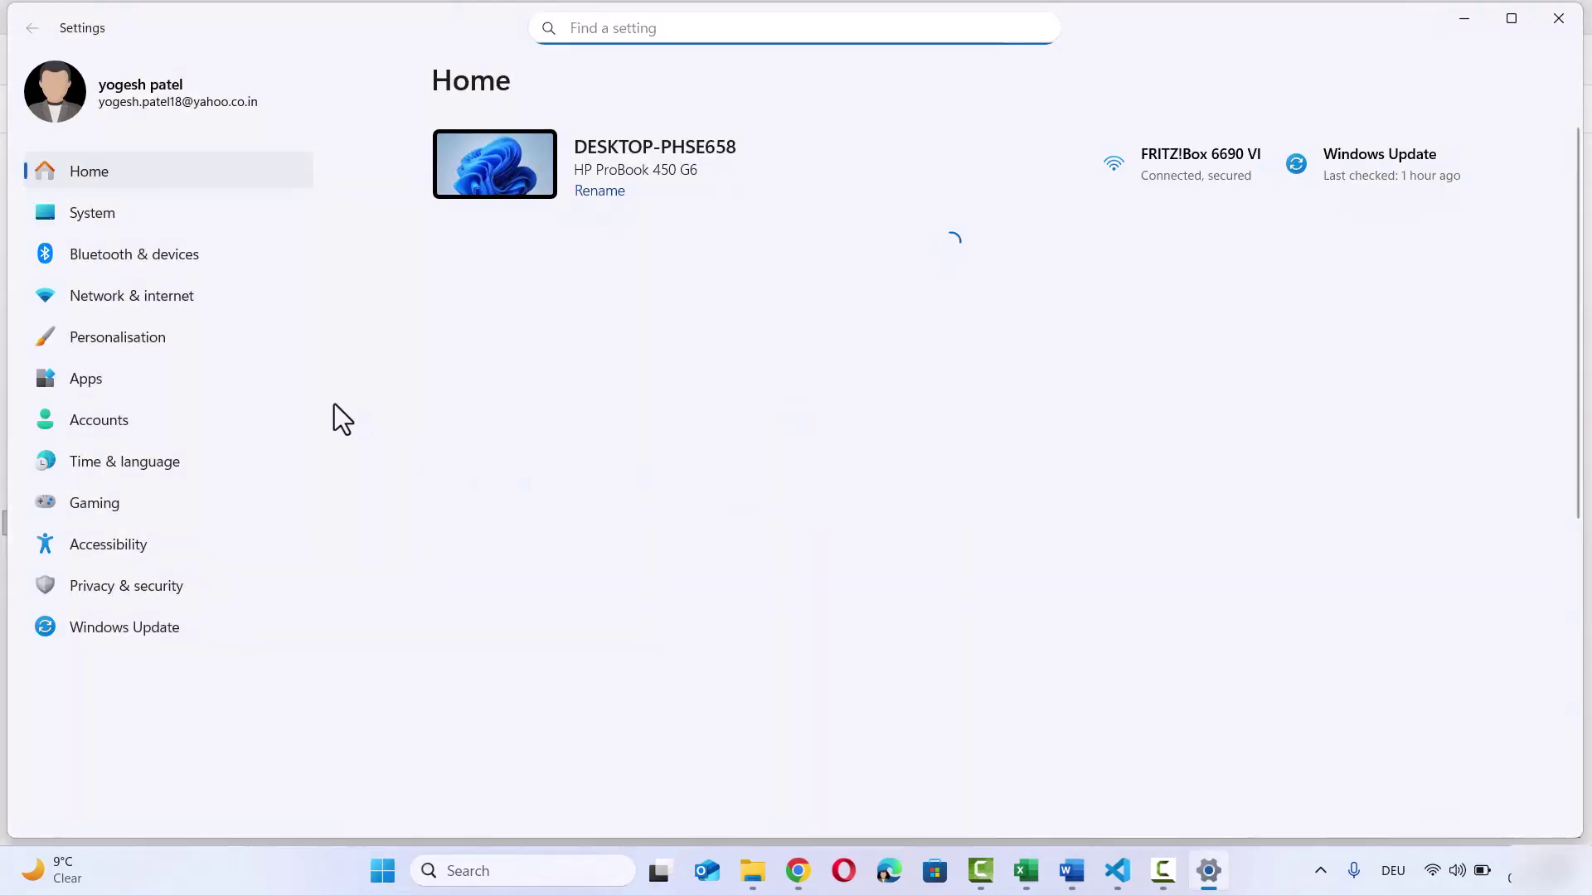
click(137, 222)
scroll(788, 415, down, 5)
scroll(777, 466, down, 5)
click(605, 759)
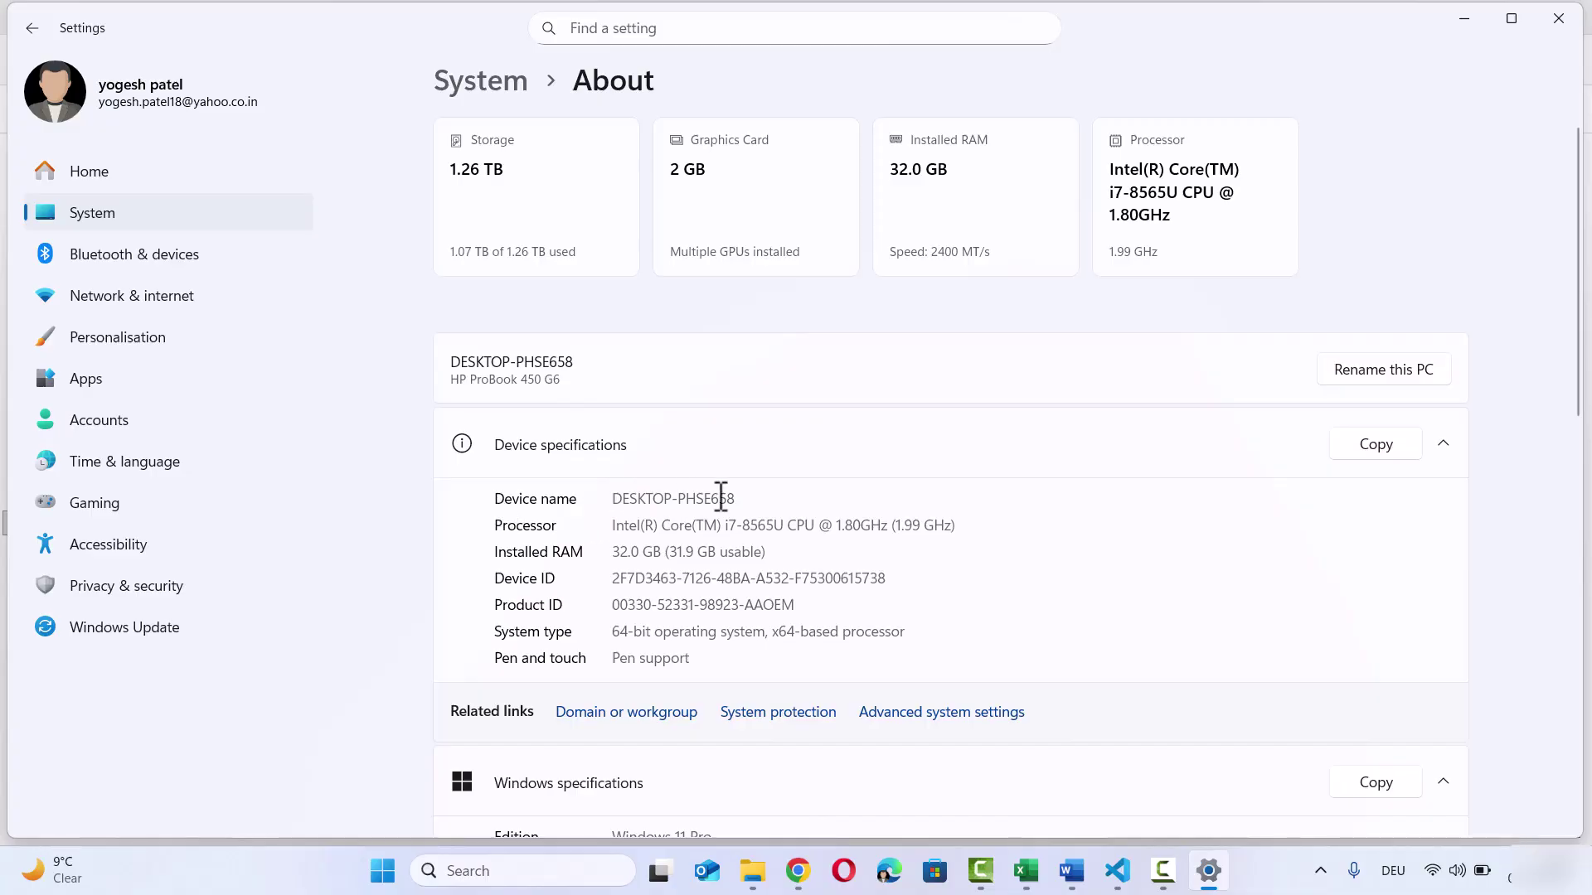
drag(731, 498, 591, 495)
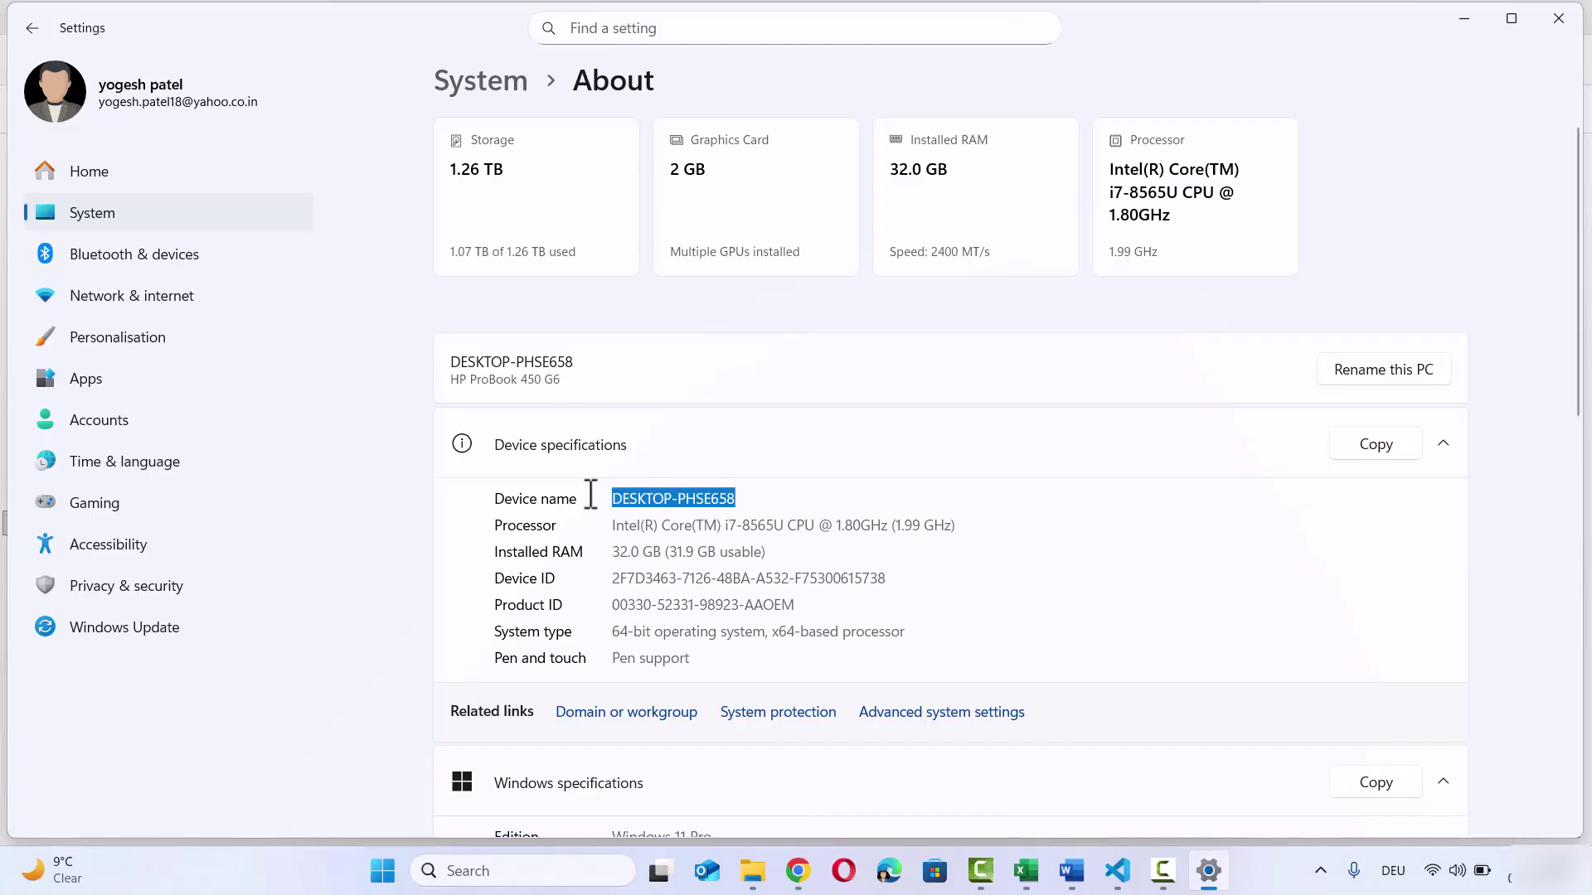
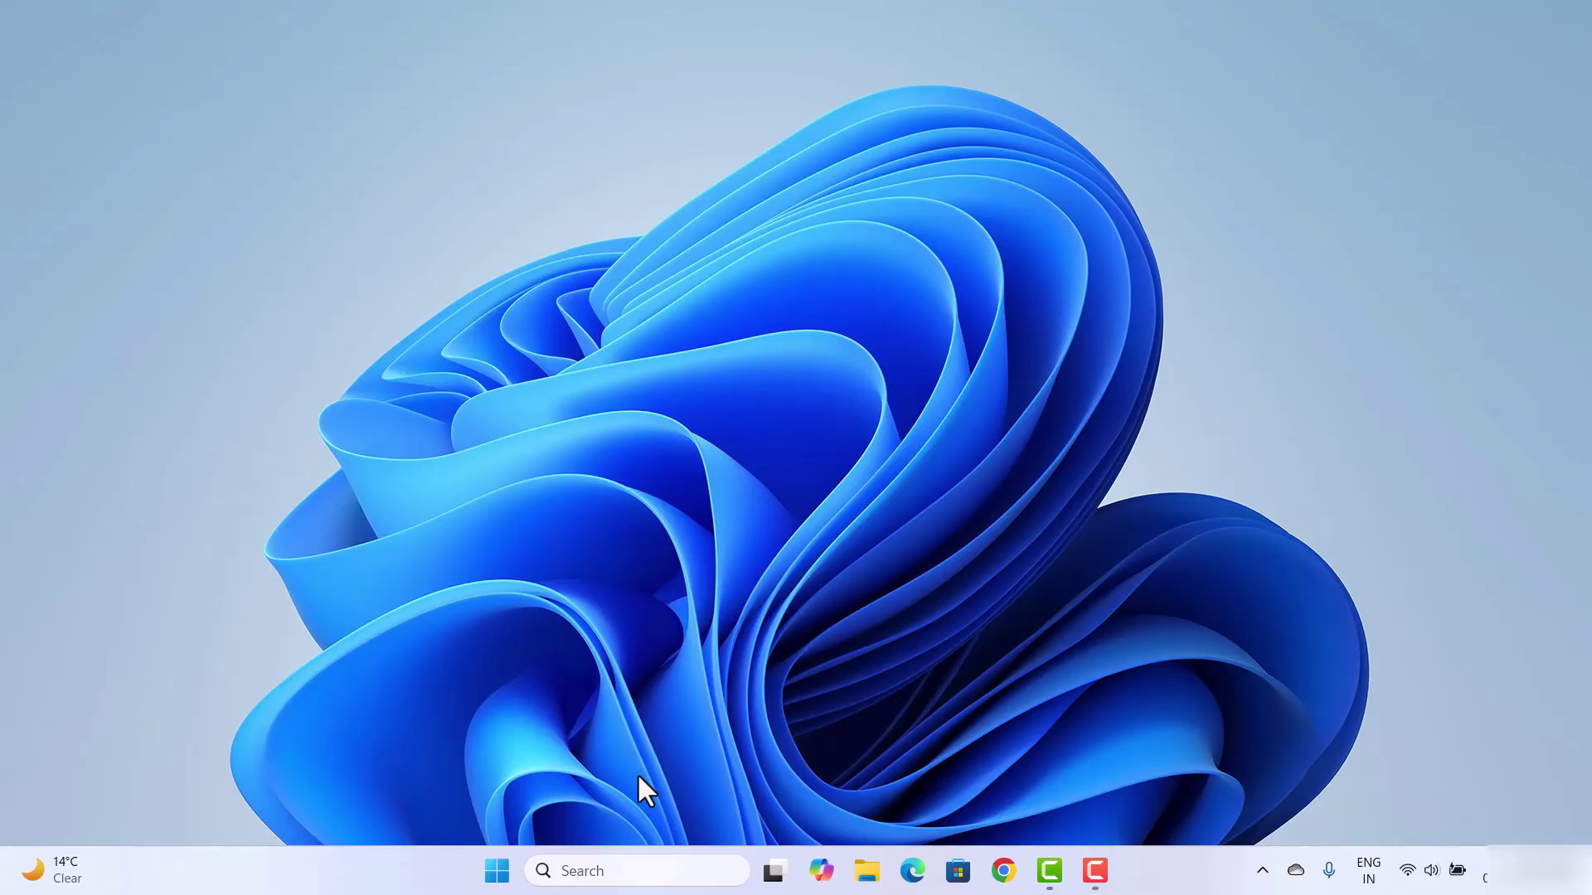
On the second computer, check network discovery and file and printer sharing for public and private networks in the advanced sharing settings.
click(498, 868)
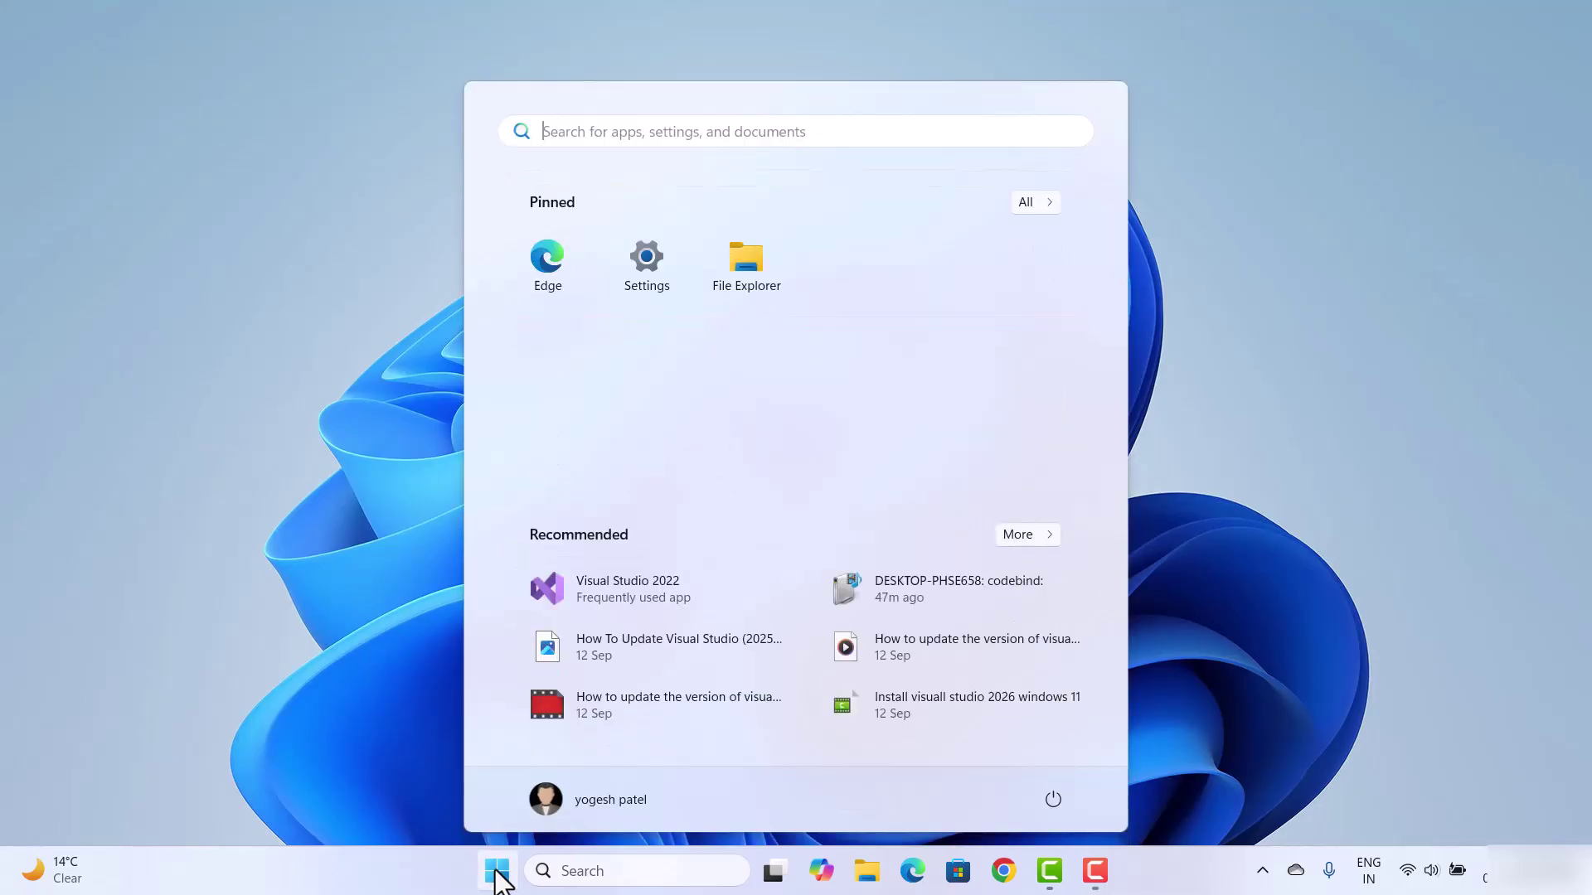
click(643, 281)
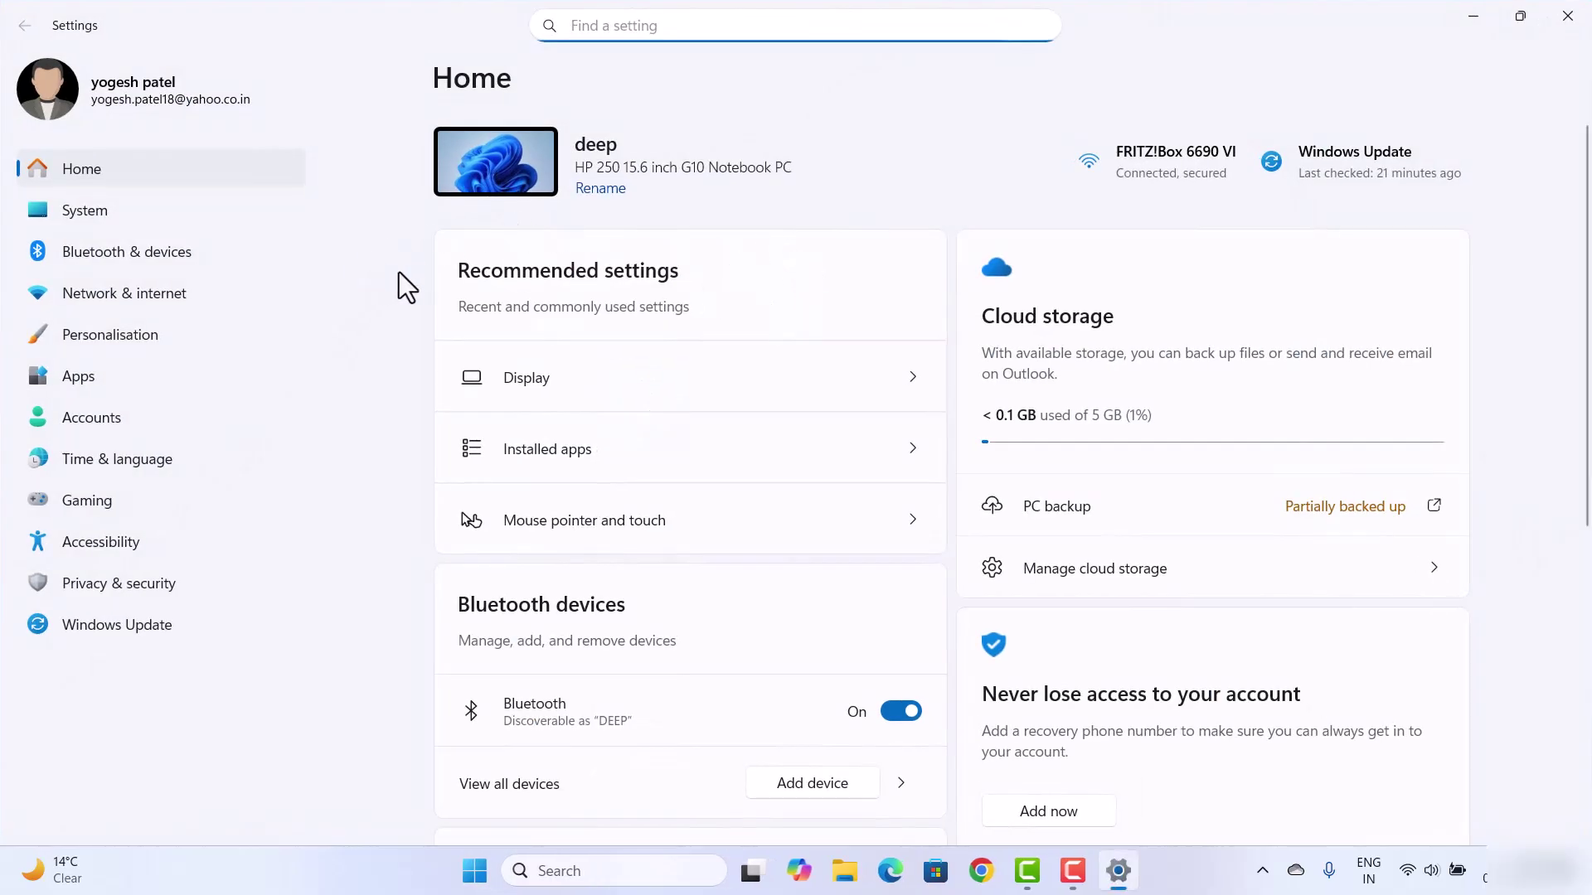
click(101, 298)
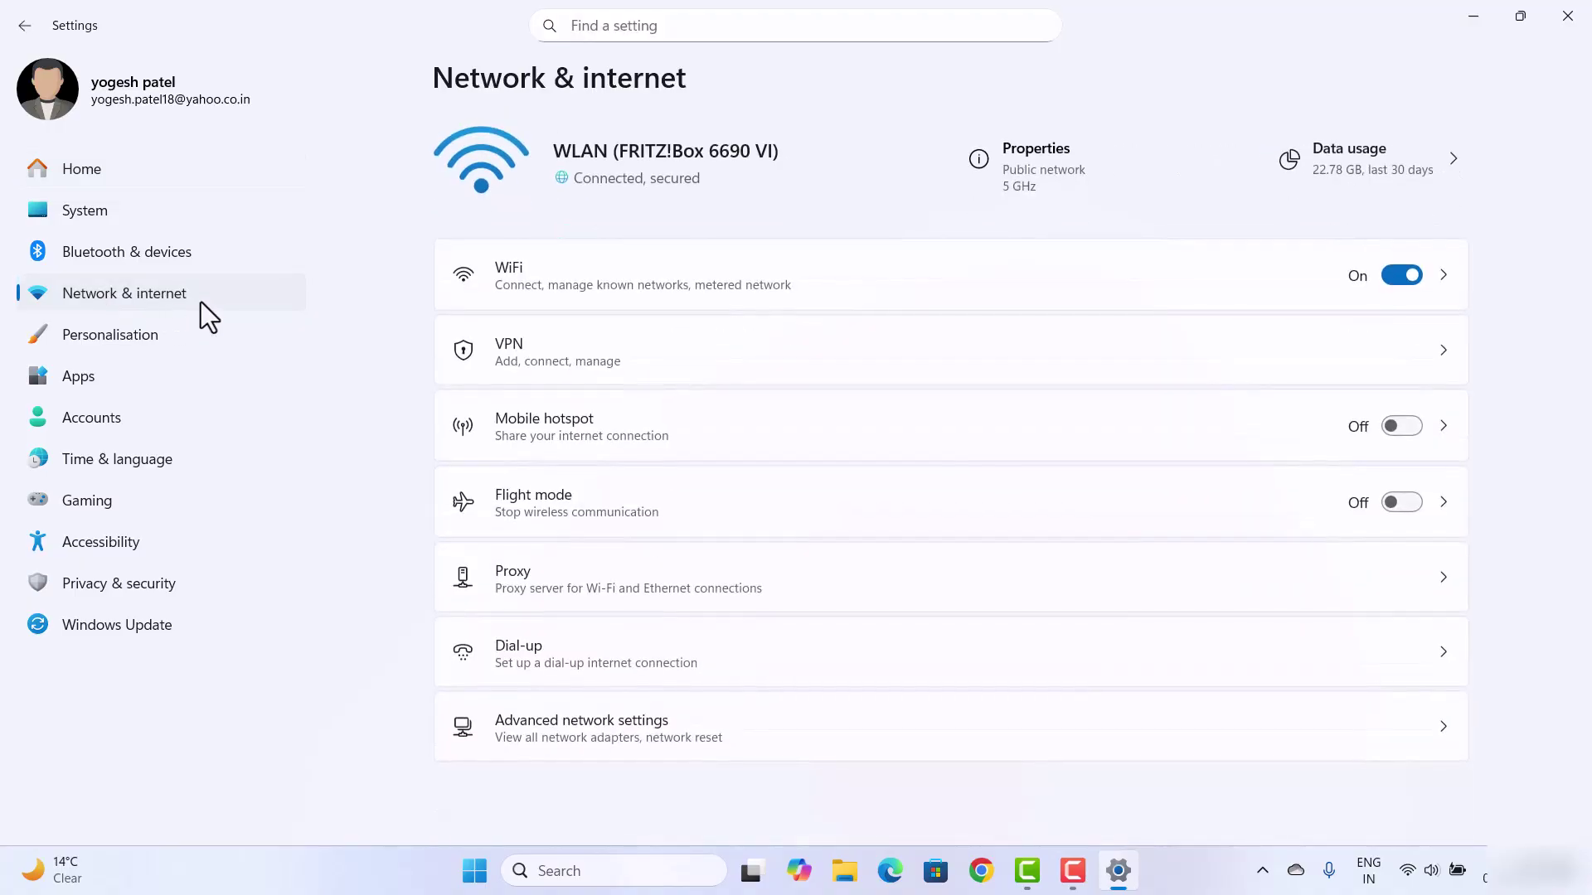
click(545, 737)
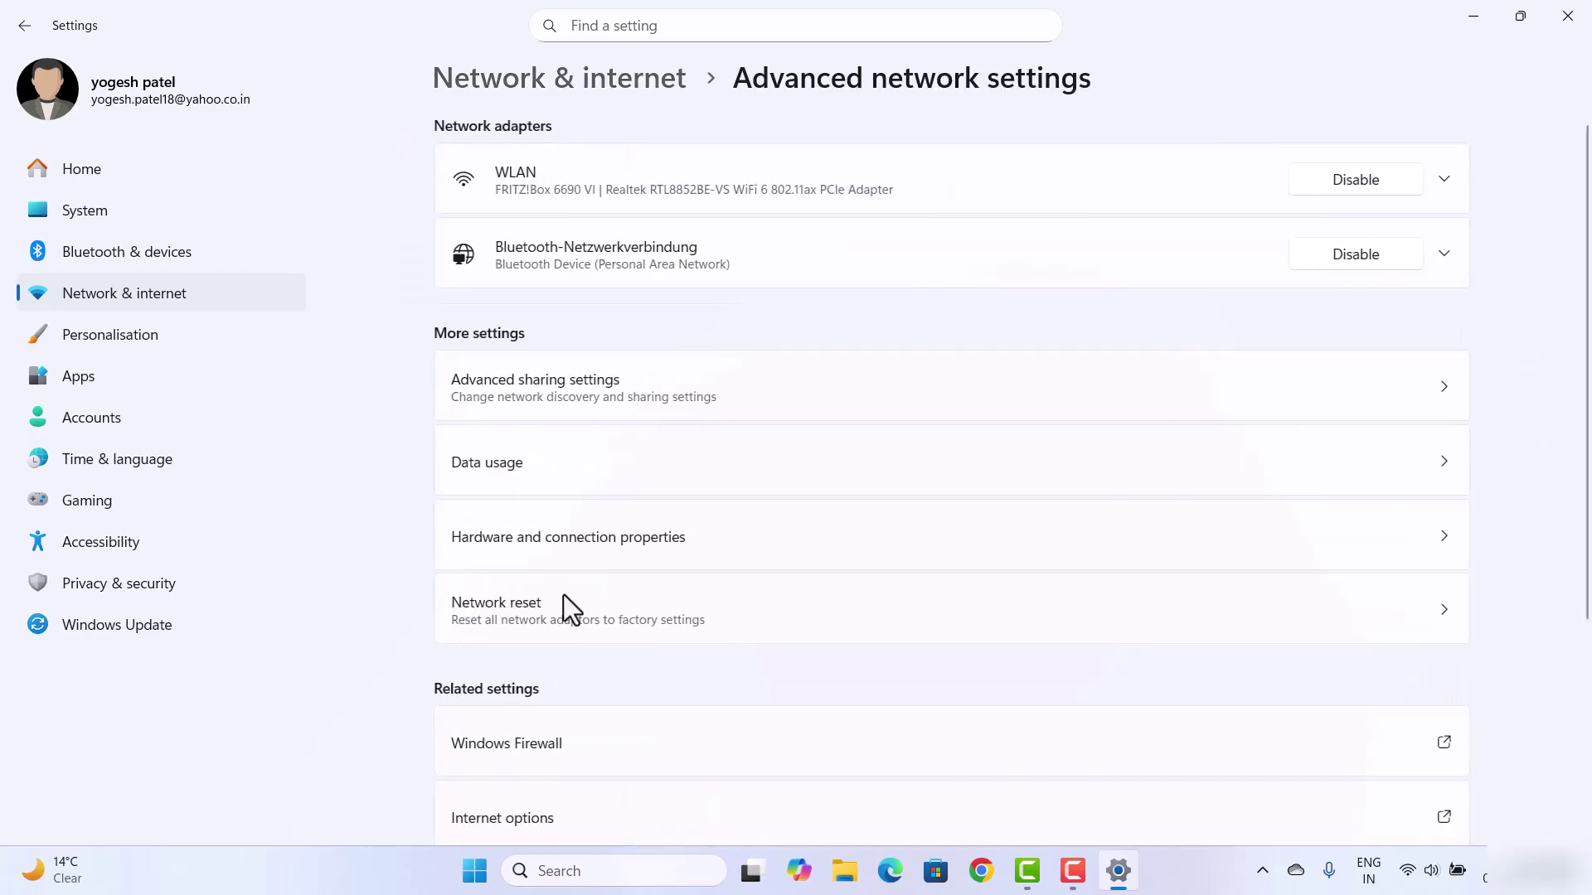
click(534, 388)
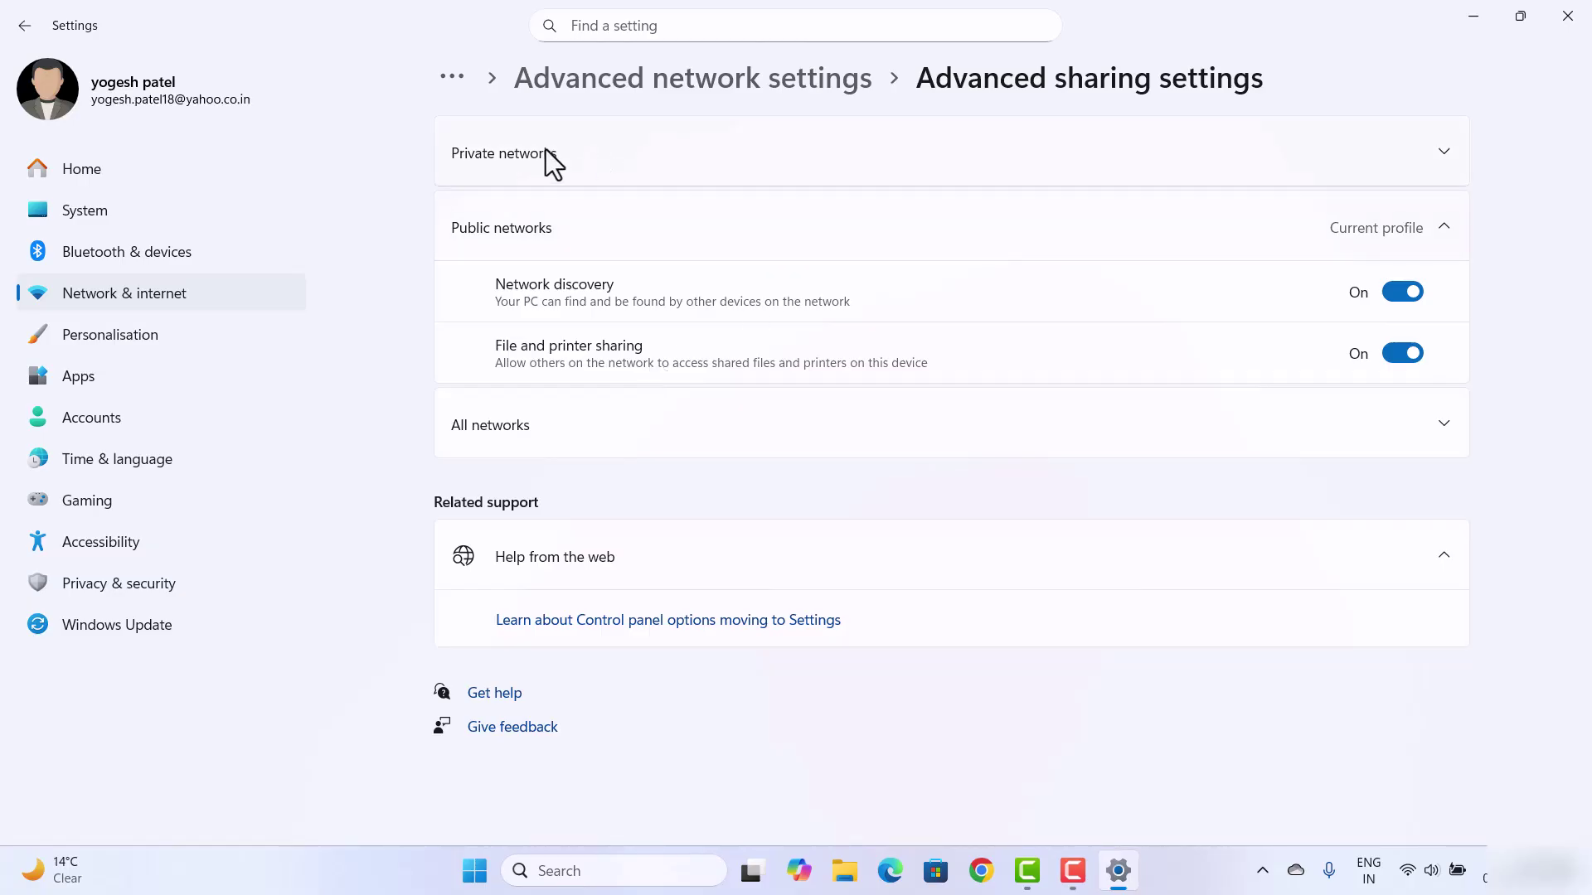
click(548, 157)
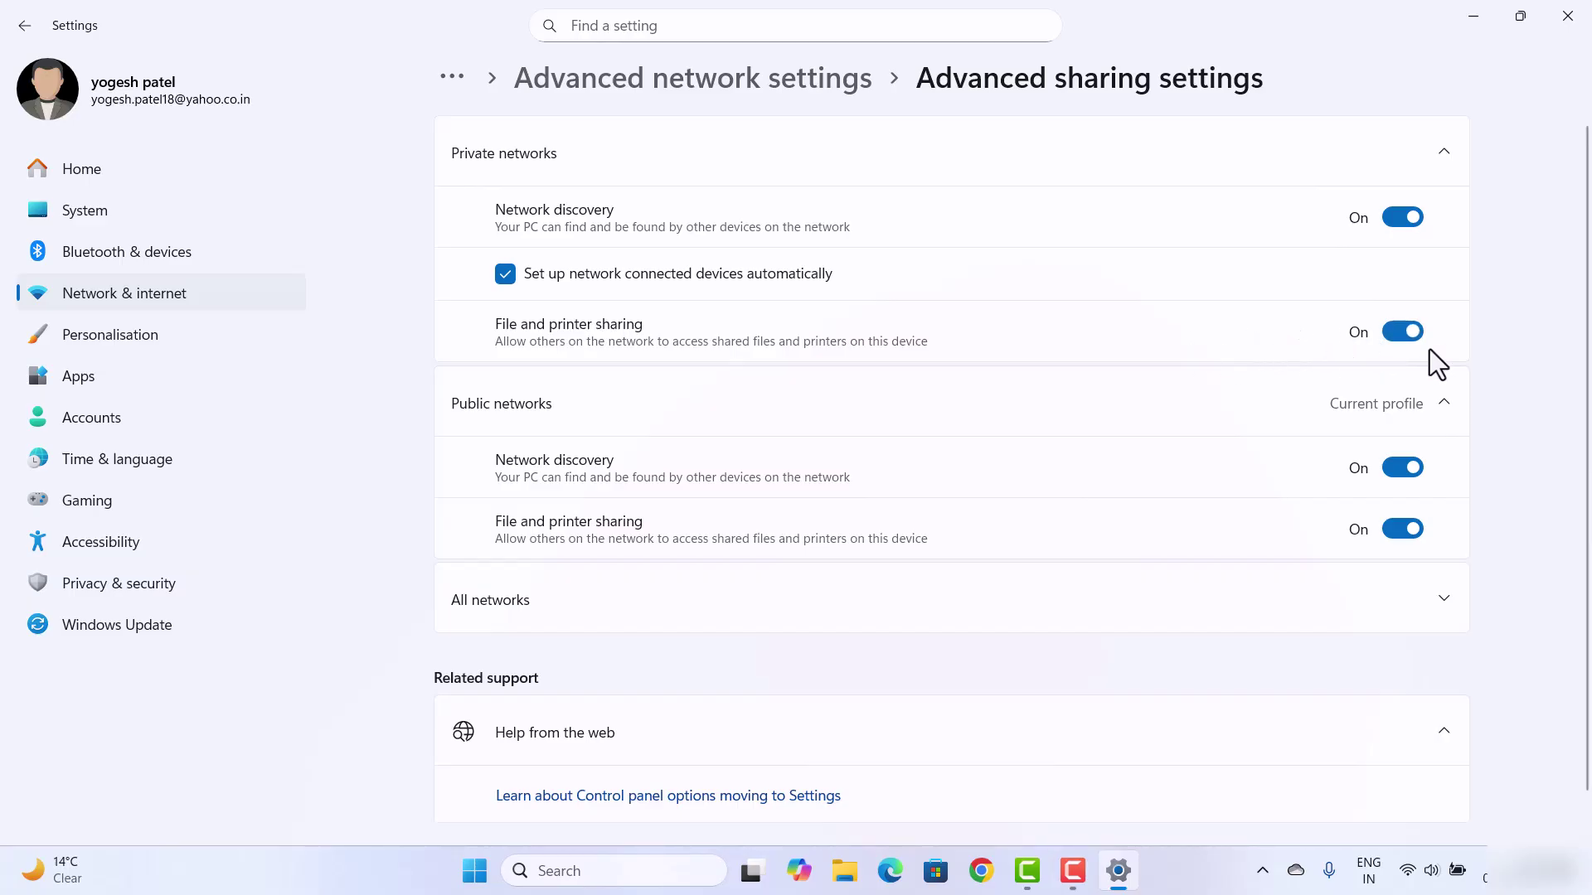
Close Settings and enter the network path \\DESKTOP-PHSE658 in the Run dialog.
click(1572, 31)
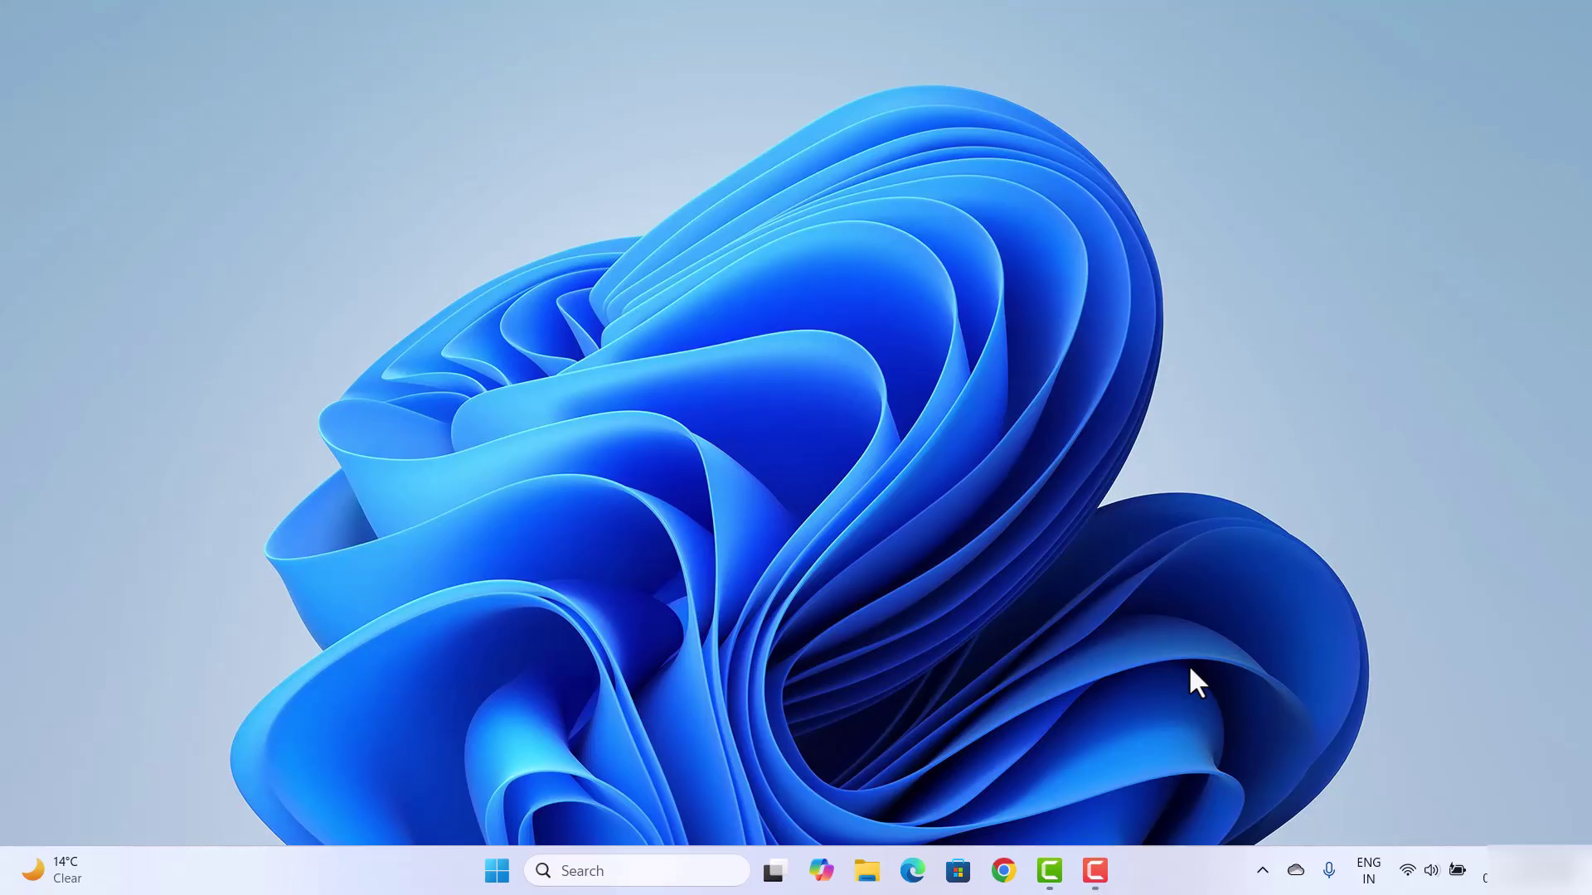
key(super+r)
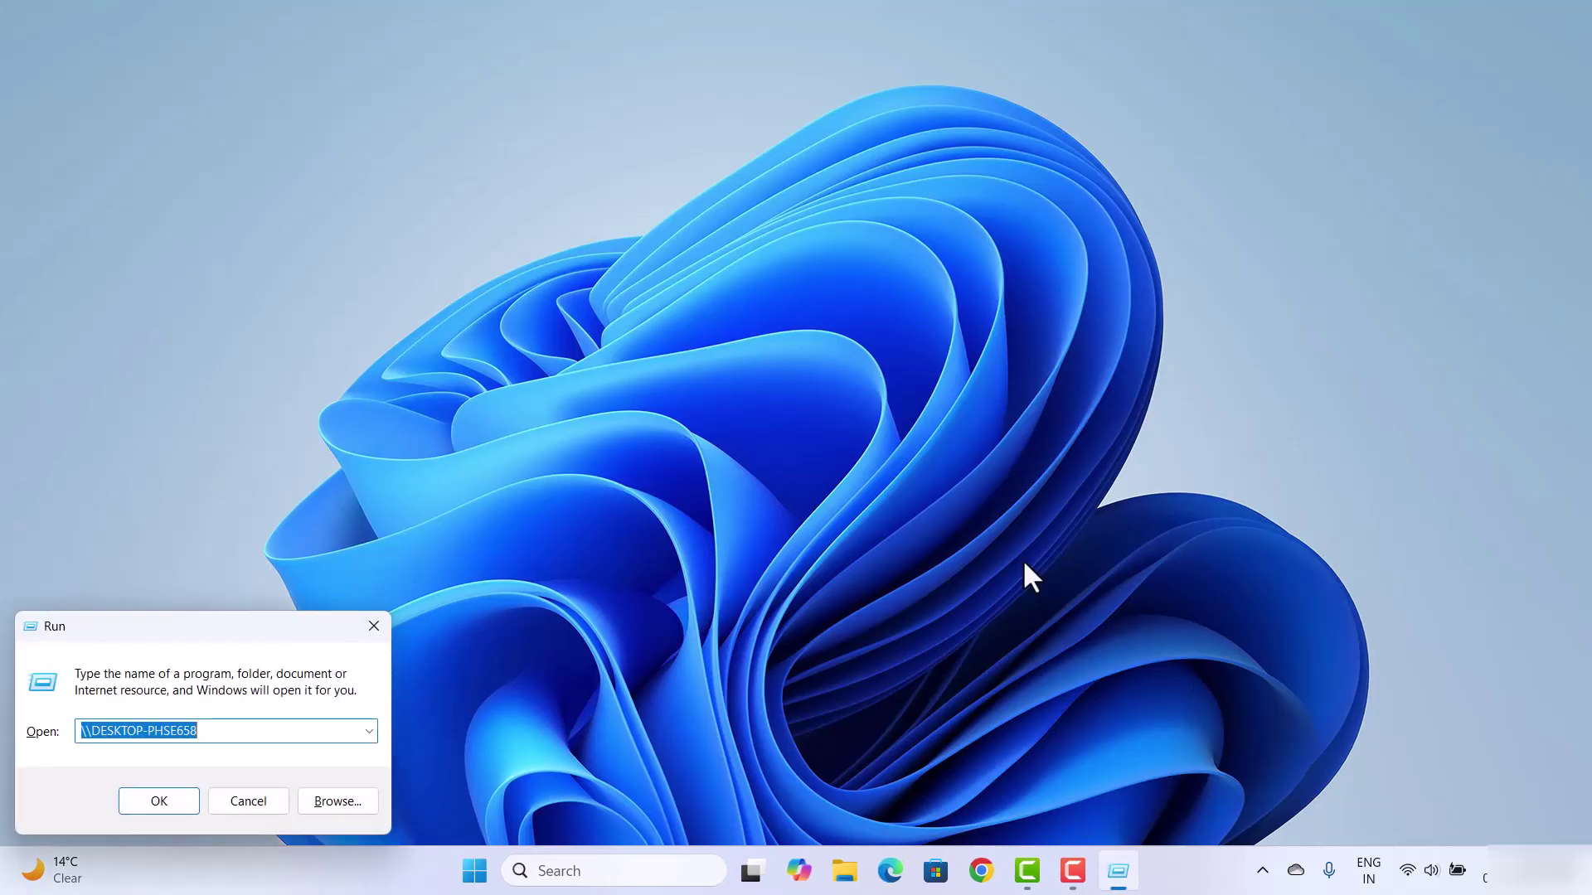
drag(224, 634, 654, 569)
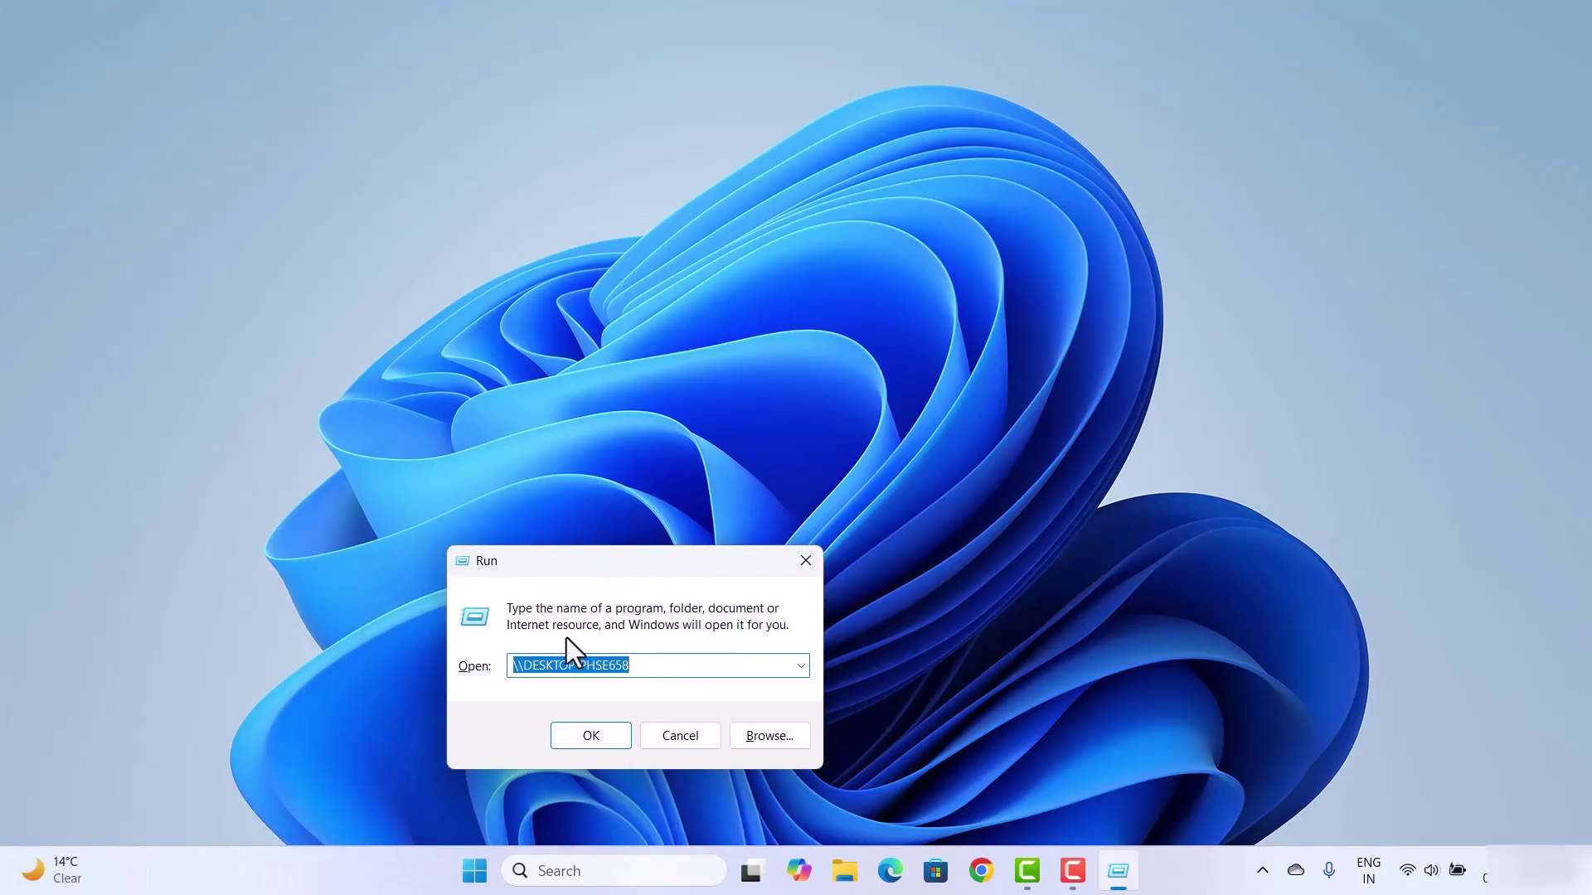
click(523, 666)
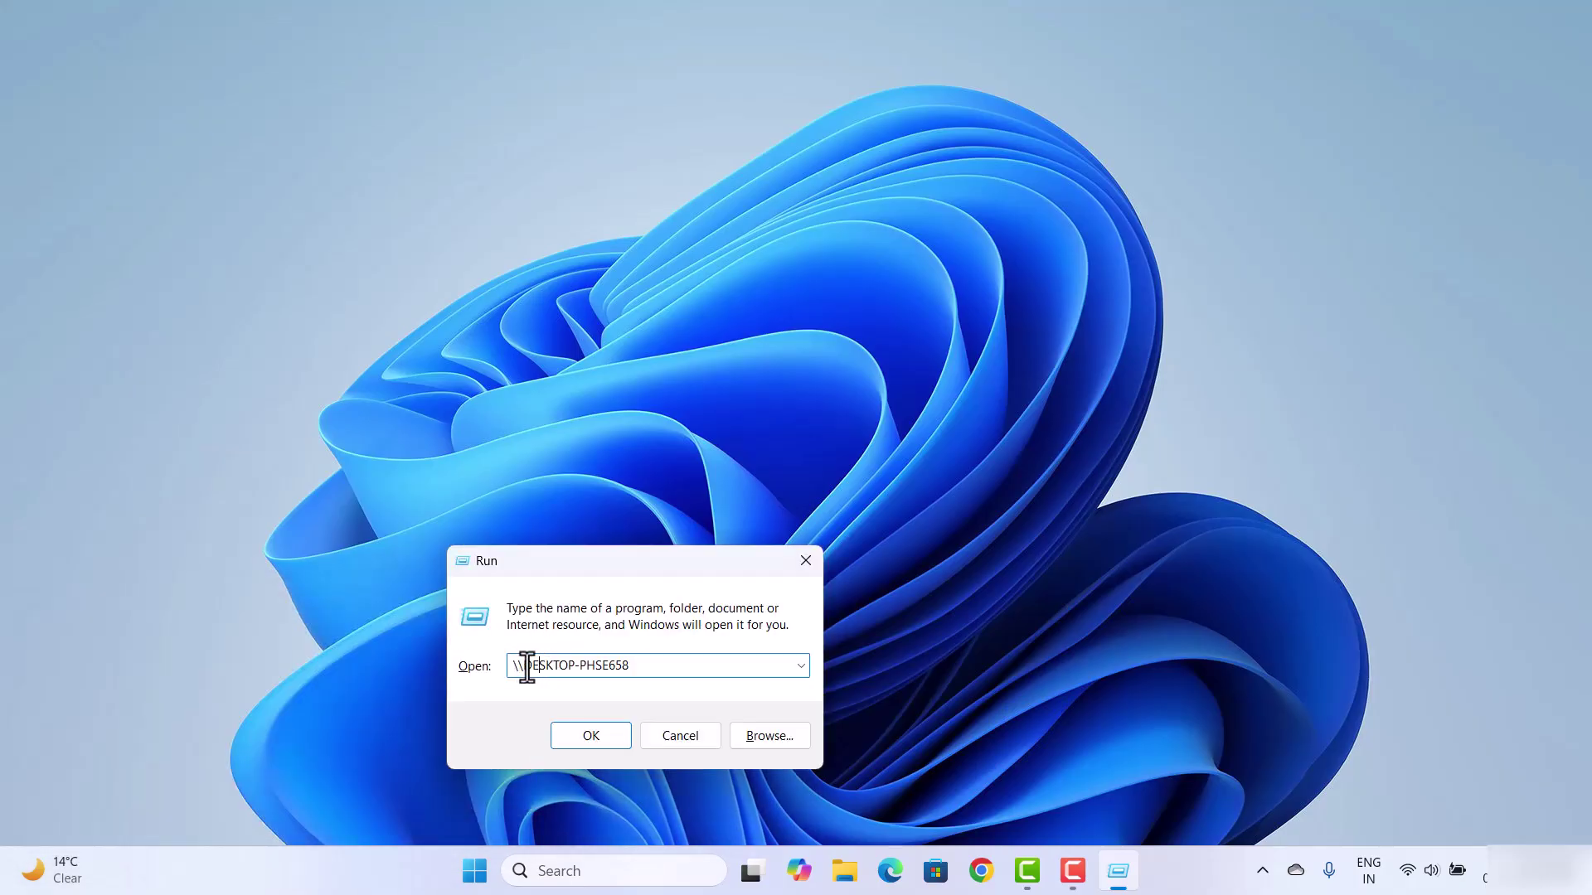
drag(511, 667, 635, 666)
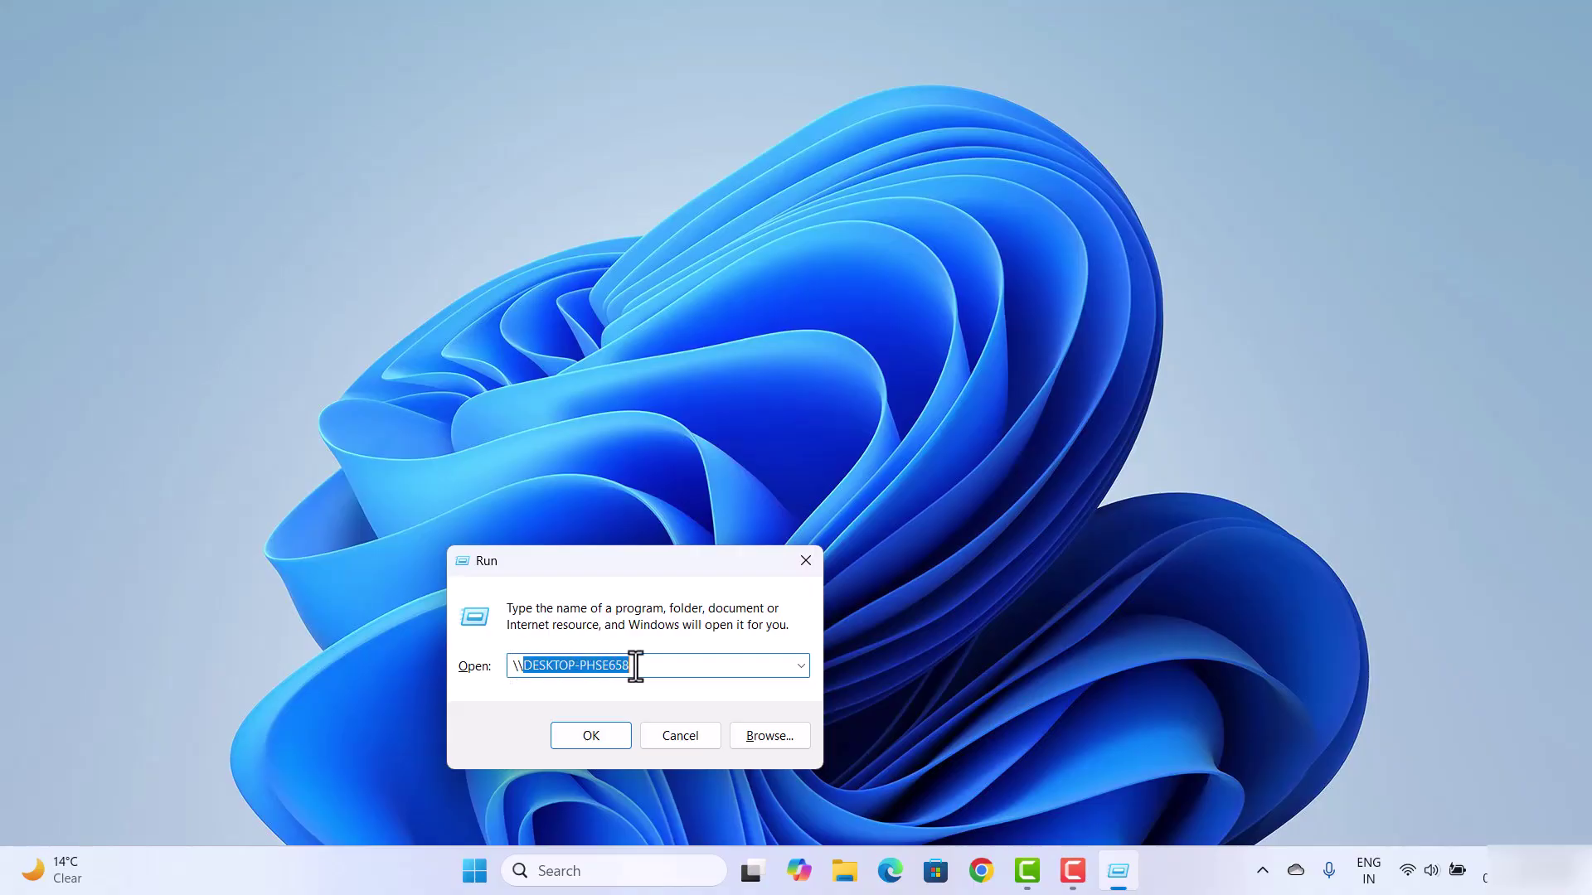
key(alt+shift)
key(BackSpace)
key(BackSpace)
key(BackSpace)
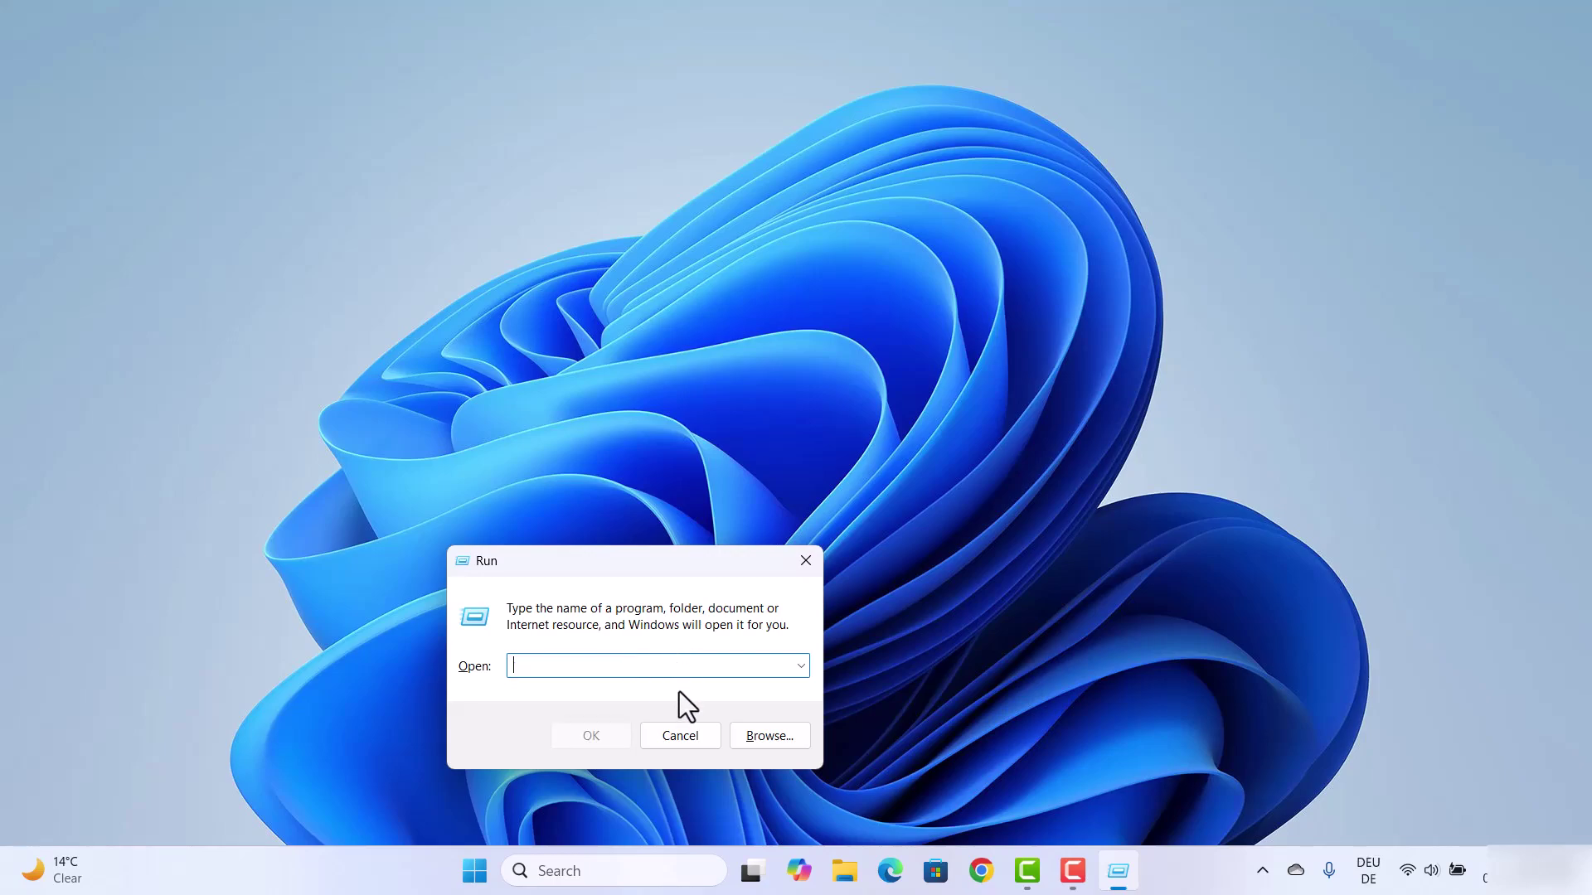
text(\\)
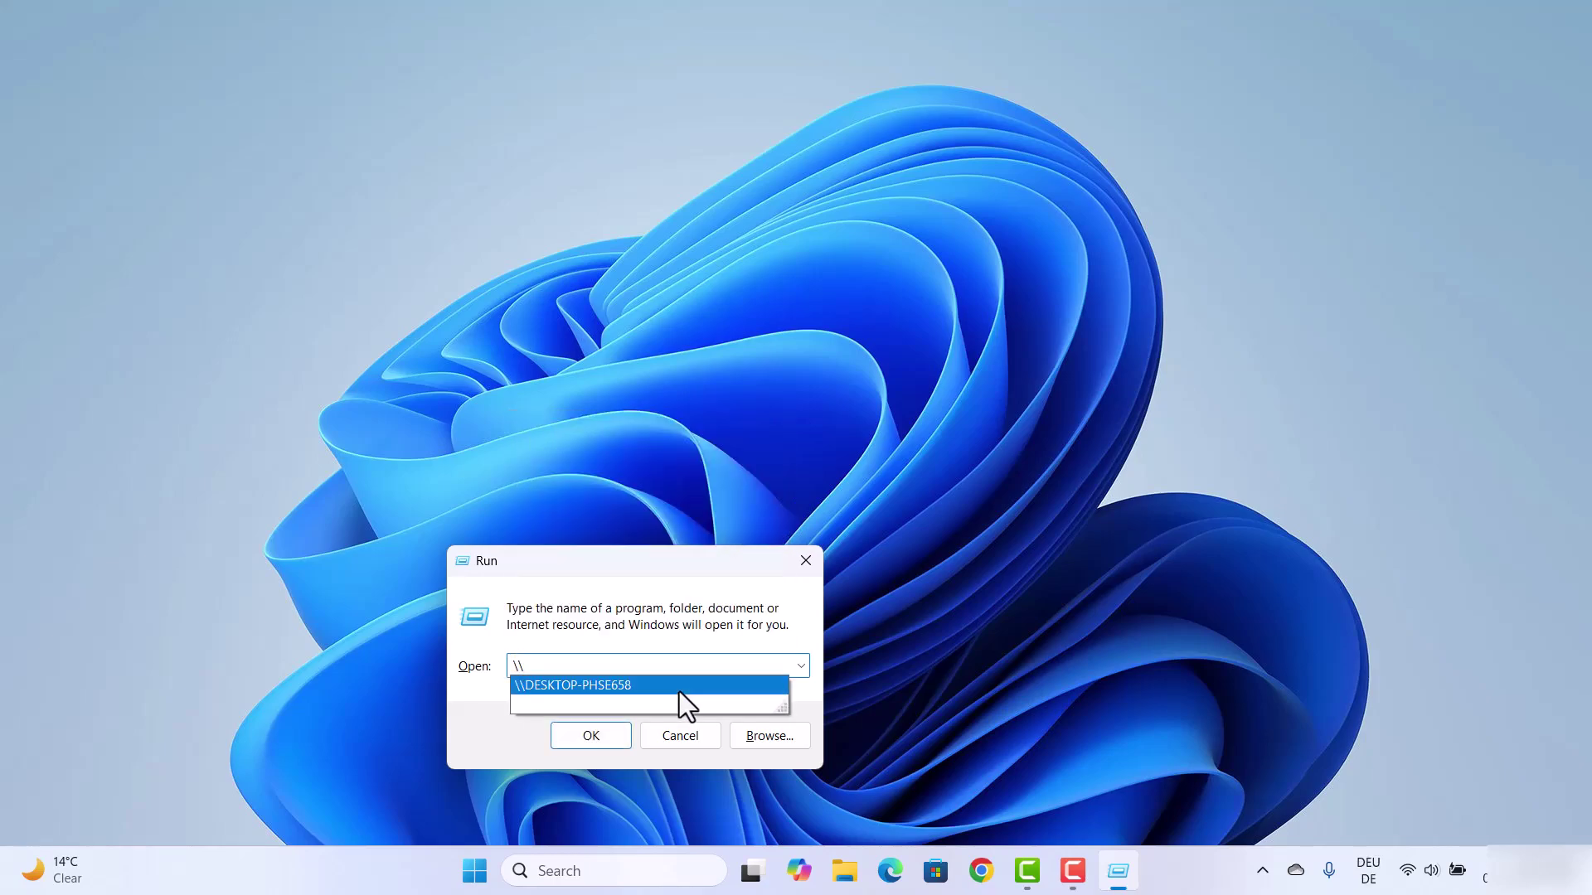
click(581, 685)
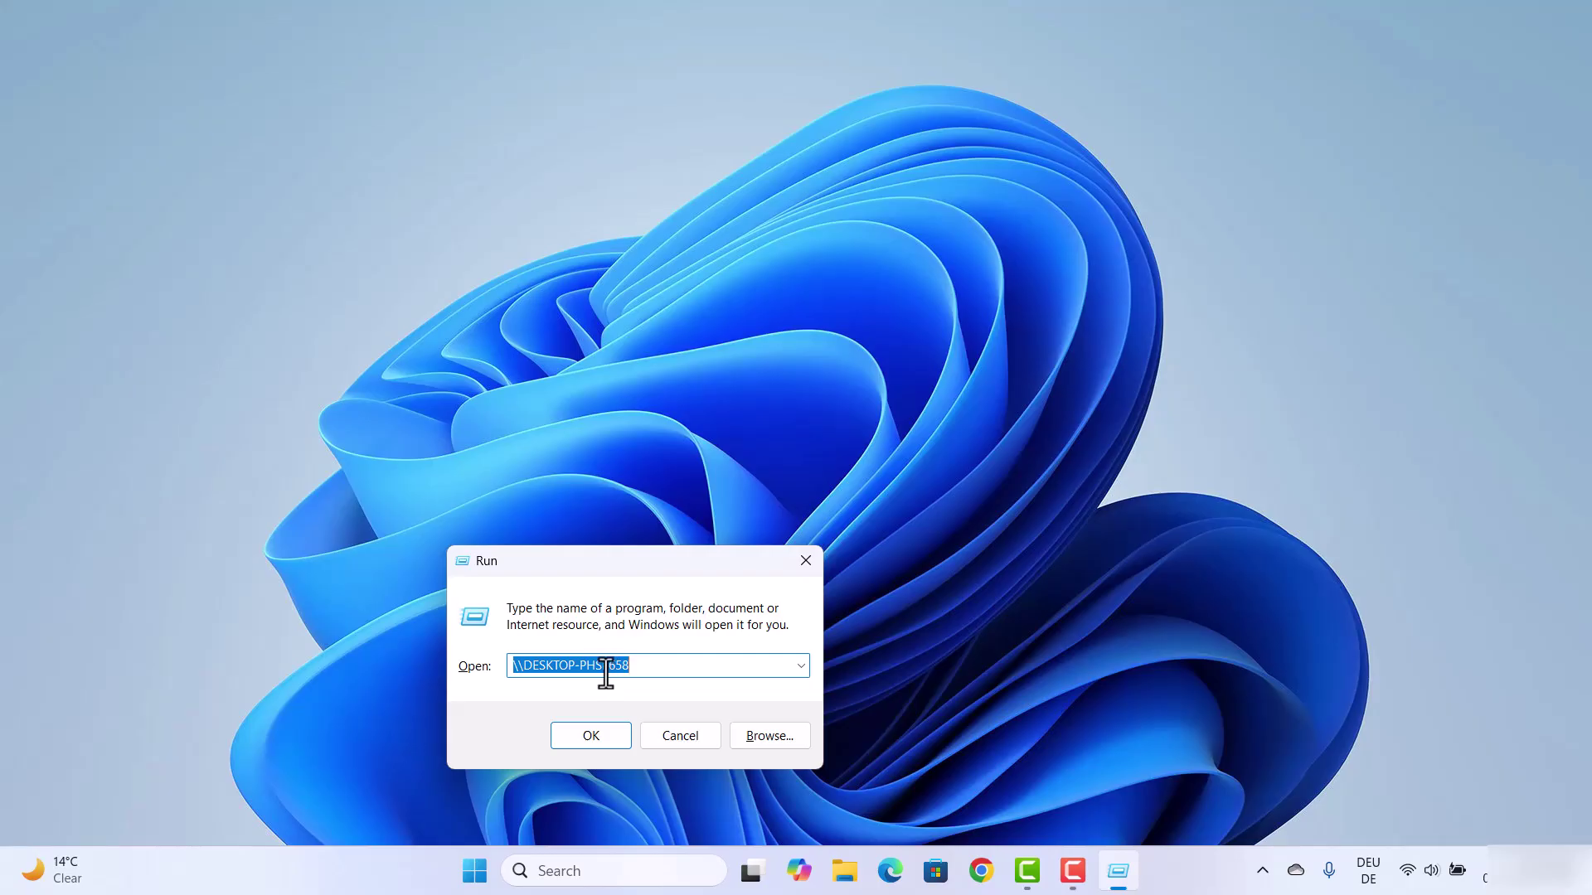
Connect to DESKTOP-PHSE658 from the Run dialog and open its shared ISO_files folder.
click(607, 668)
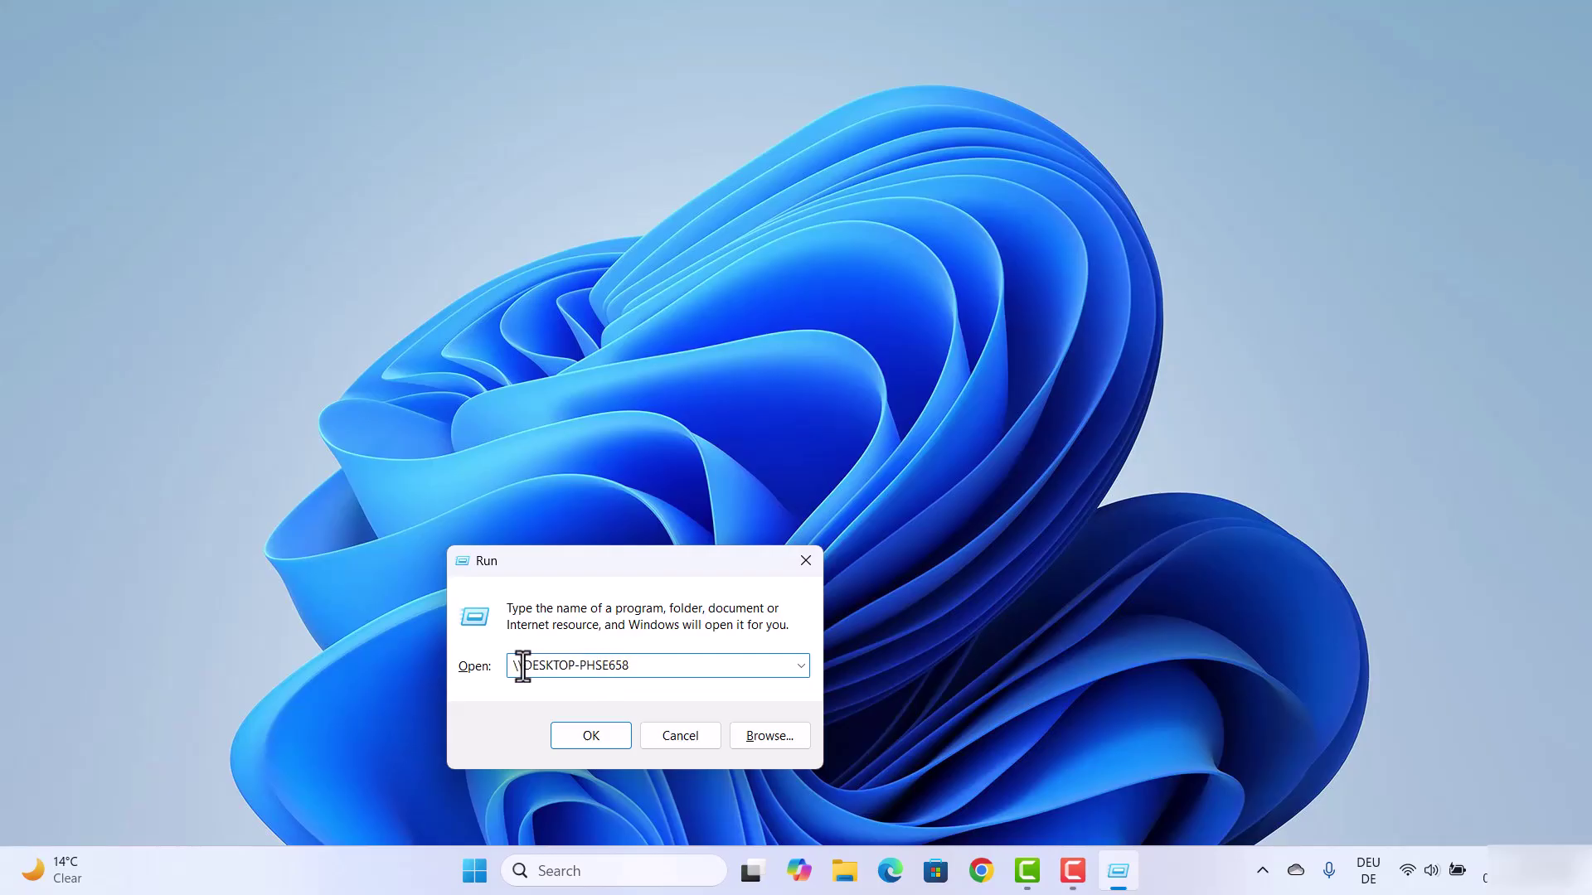
drag(523, 666, 629, 666)
click(590, 740)
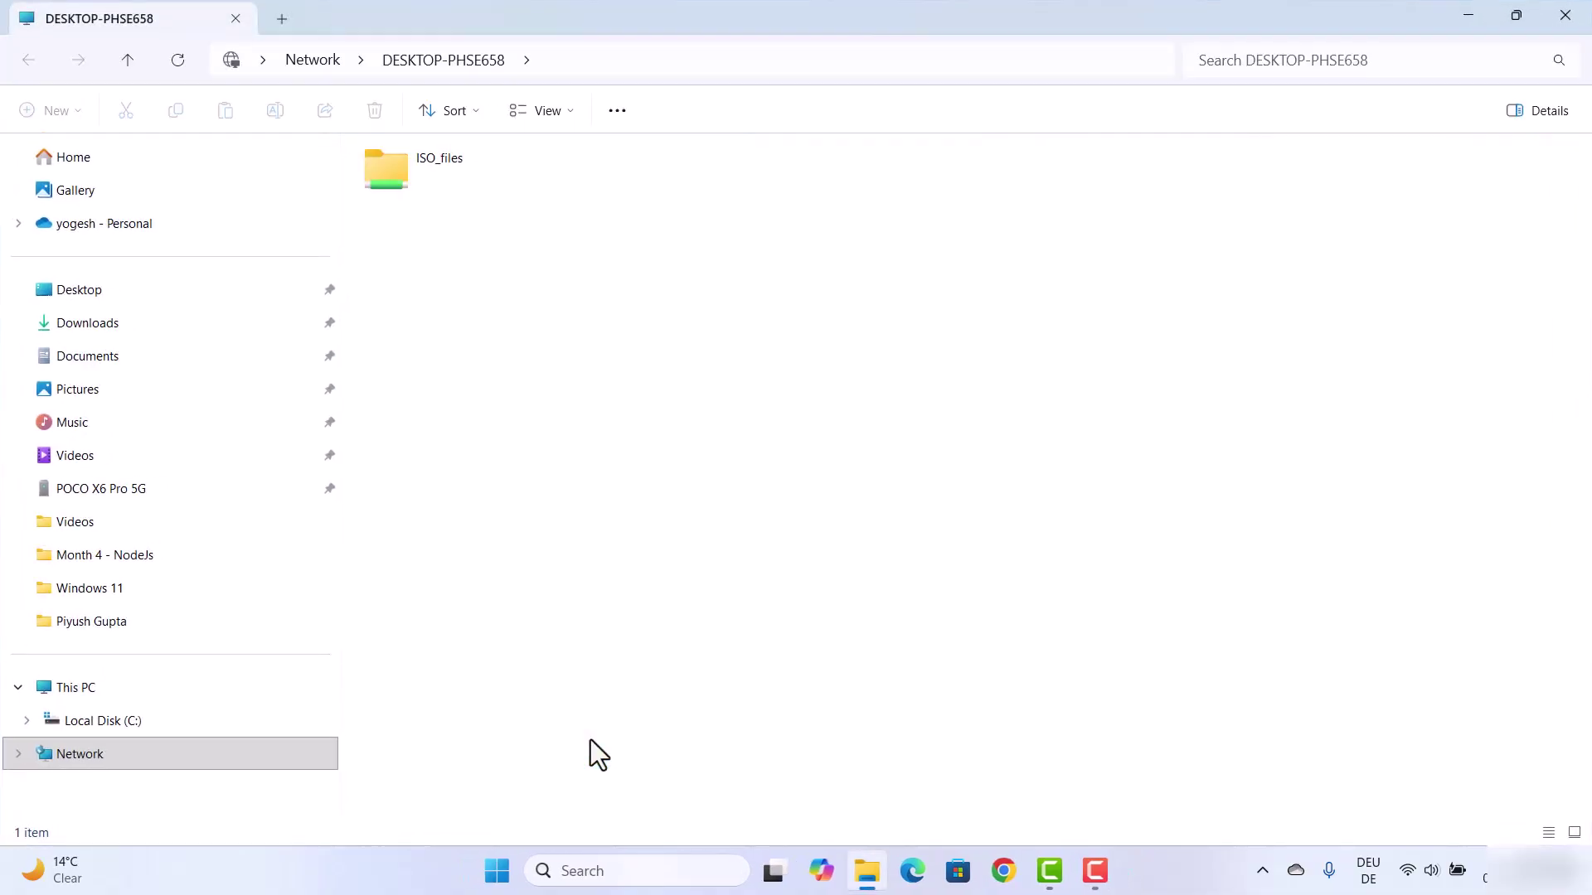
click(88, 763)
double_click(441, 181)
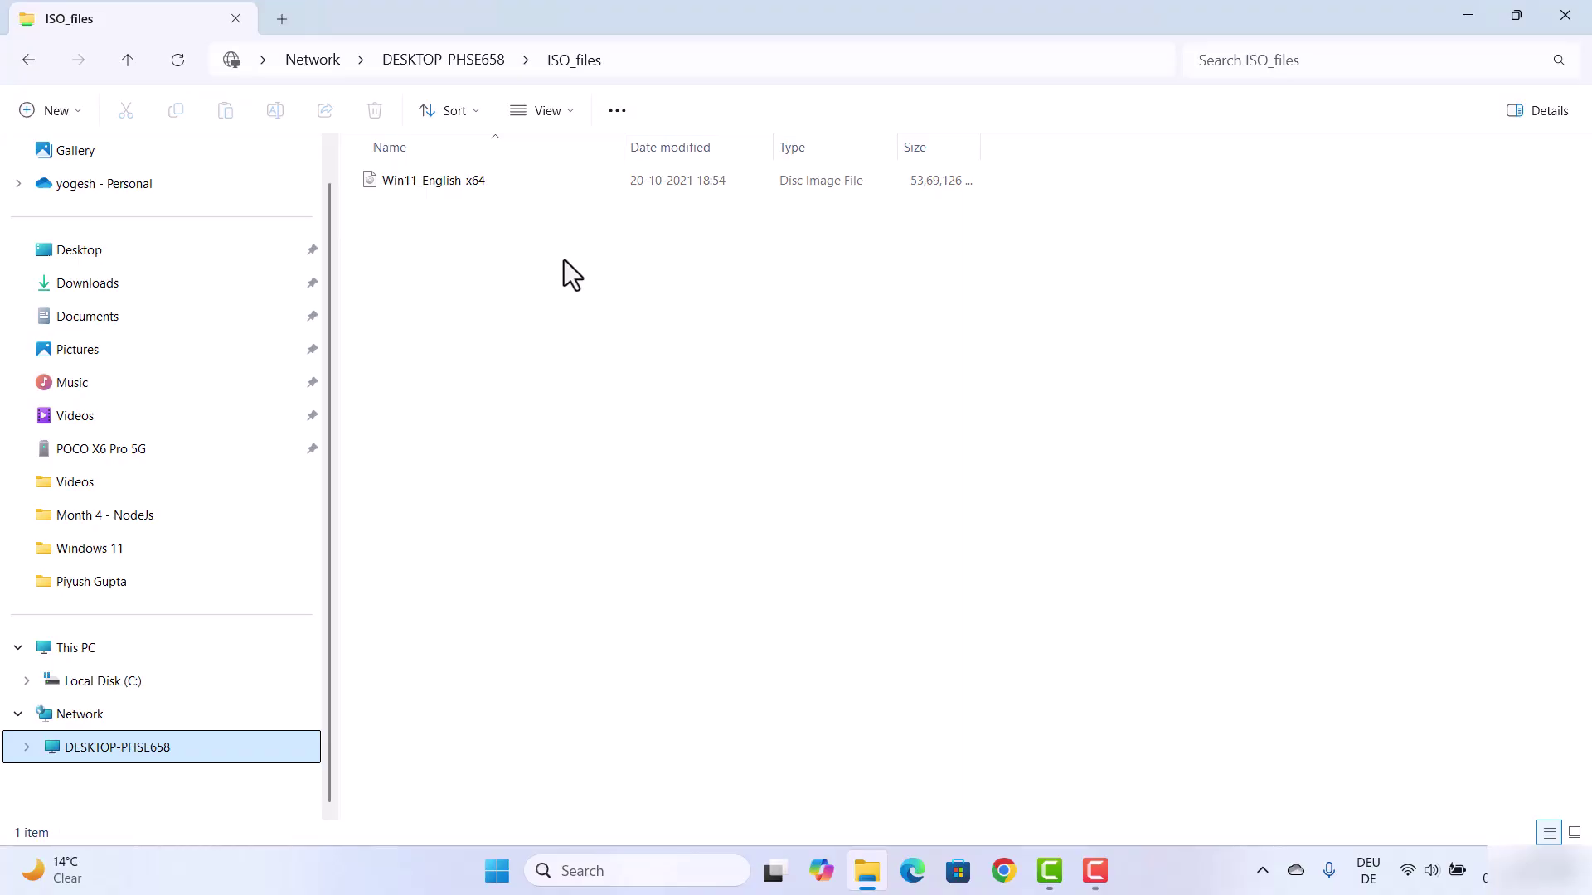
Share Local Disk (C:) through Advanced Sharing in its properties, keeping the share name C and the limit of 20 simultaneous users.
click(163, 678)
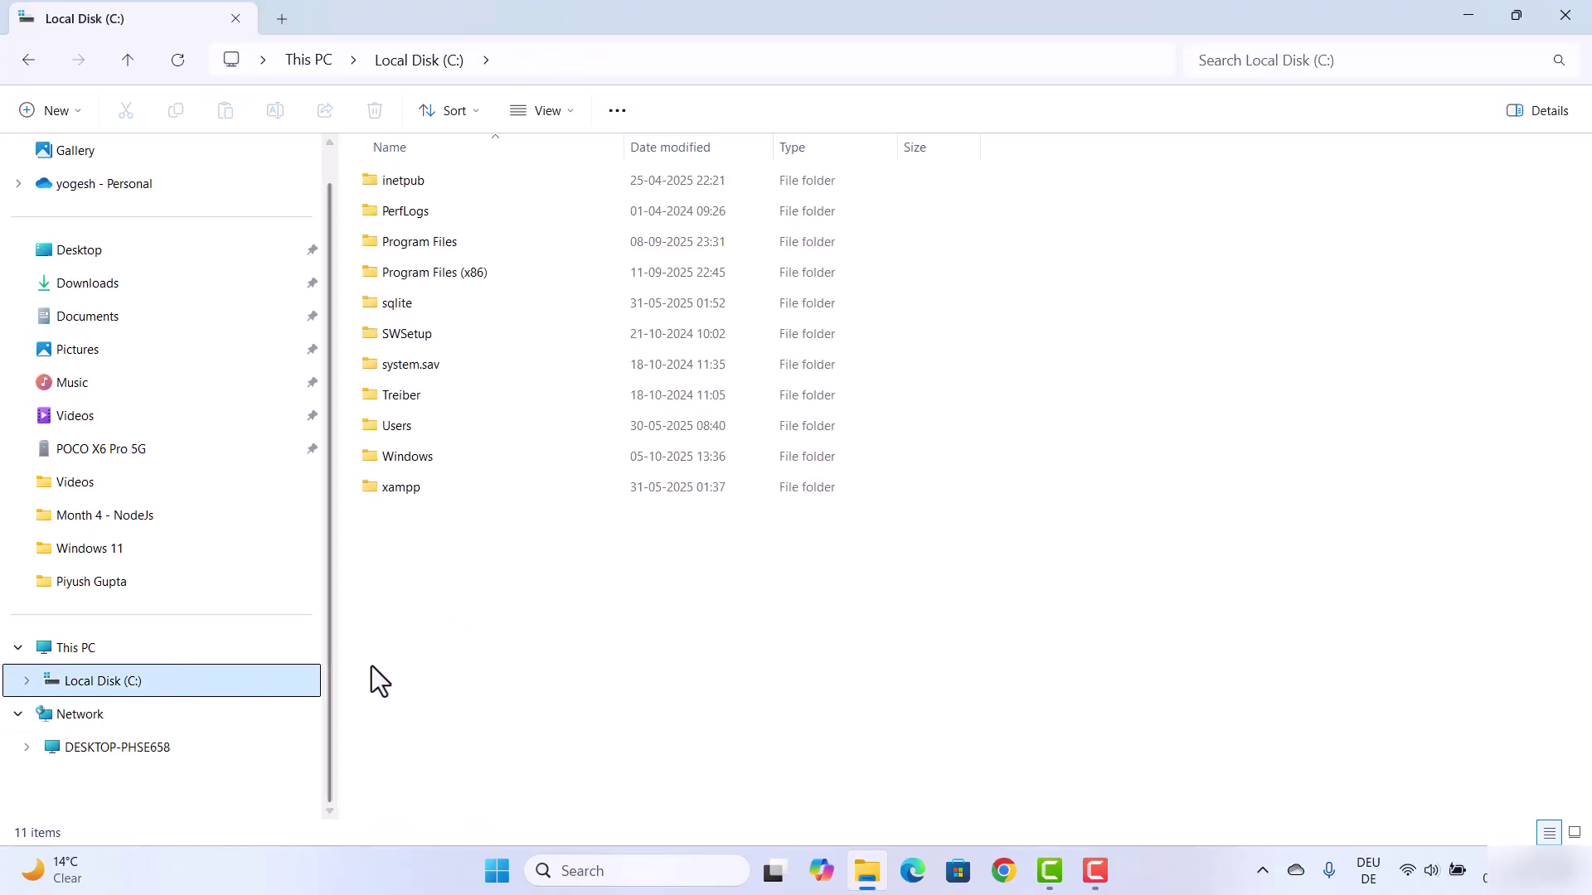
click(242, 650)
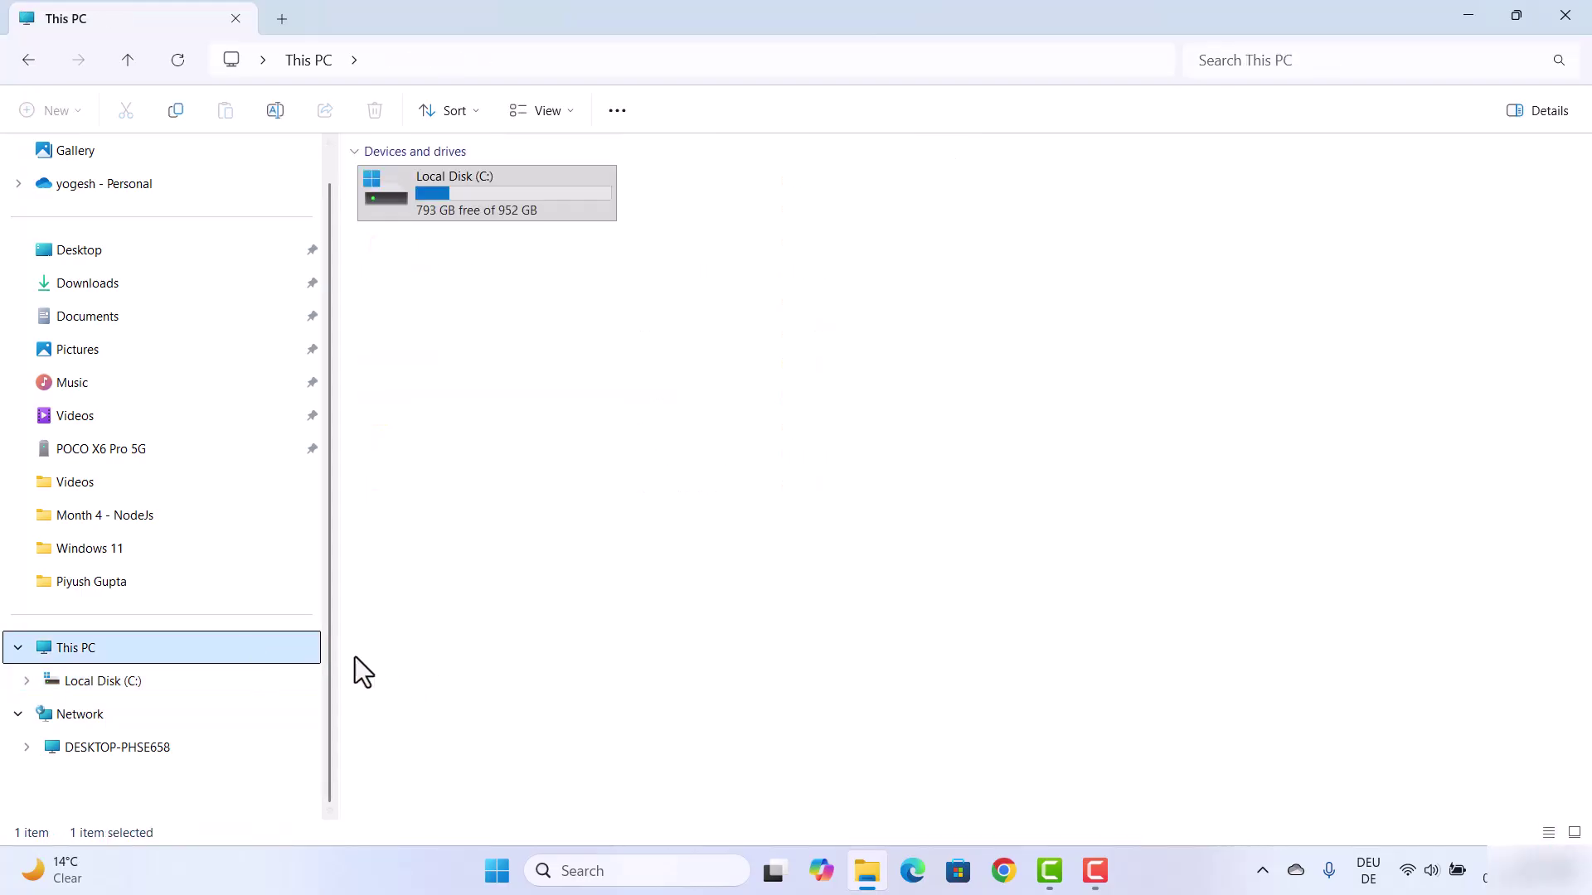
right_click(473, 202)
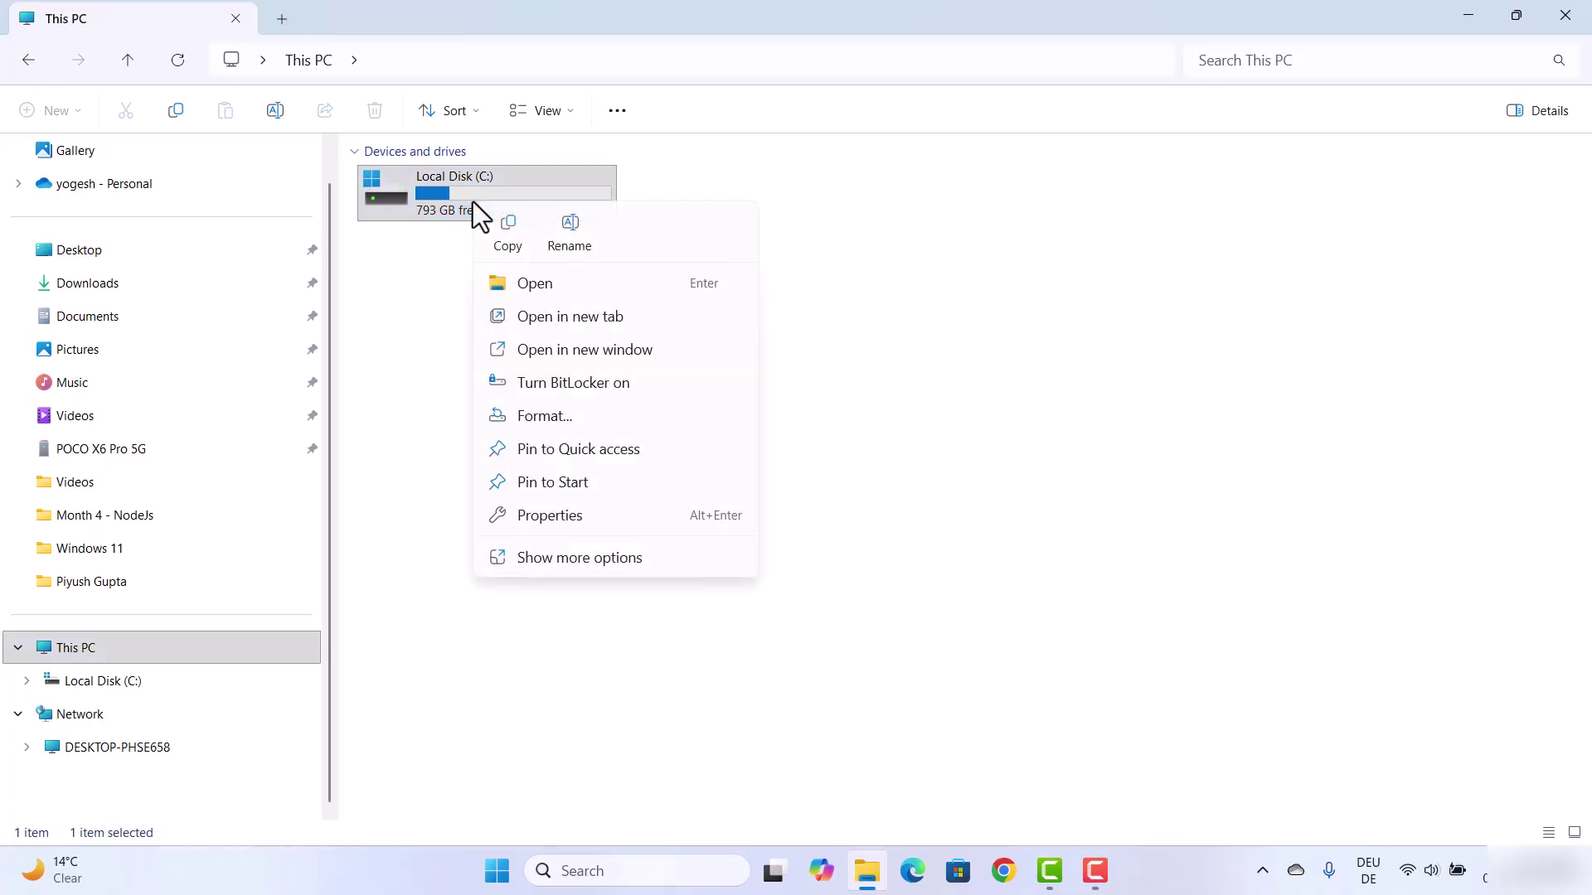
click(554, 516)
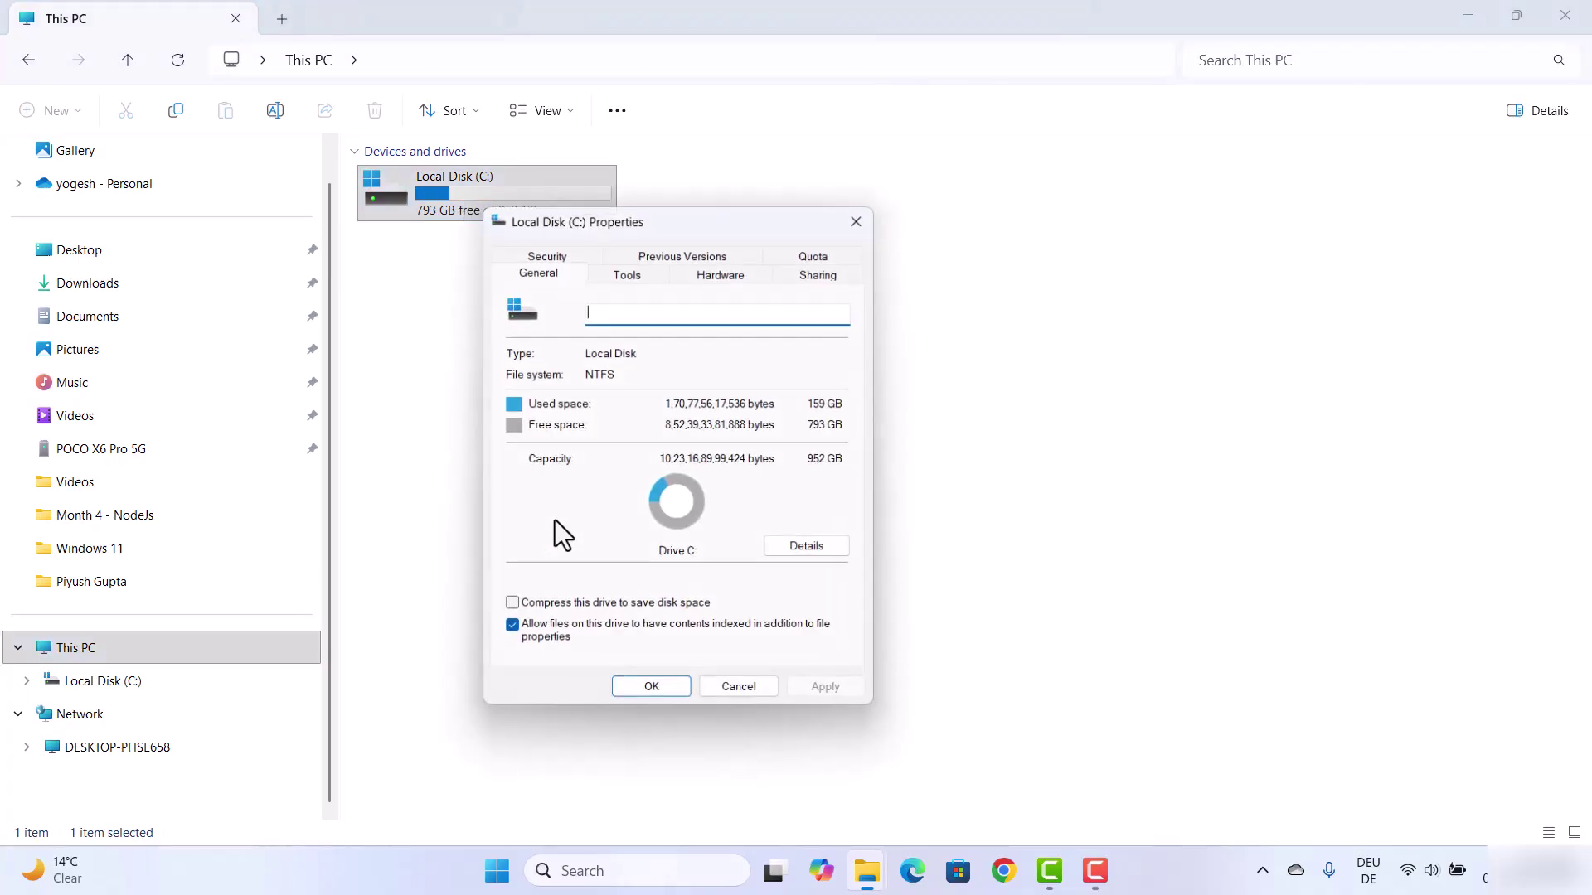
click(831, 274)
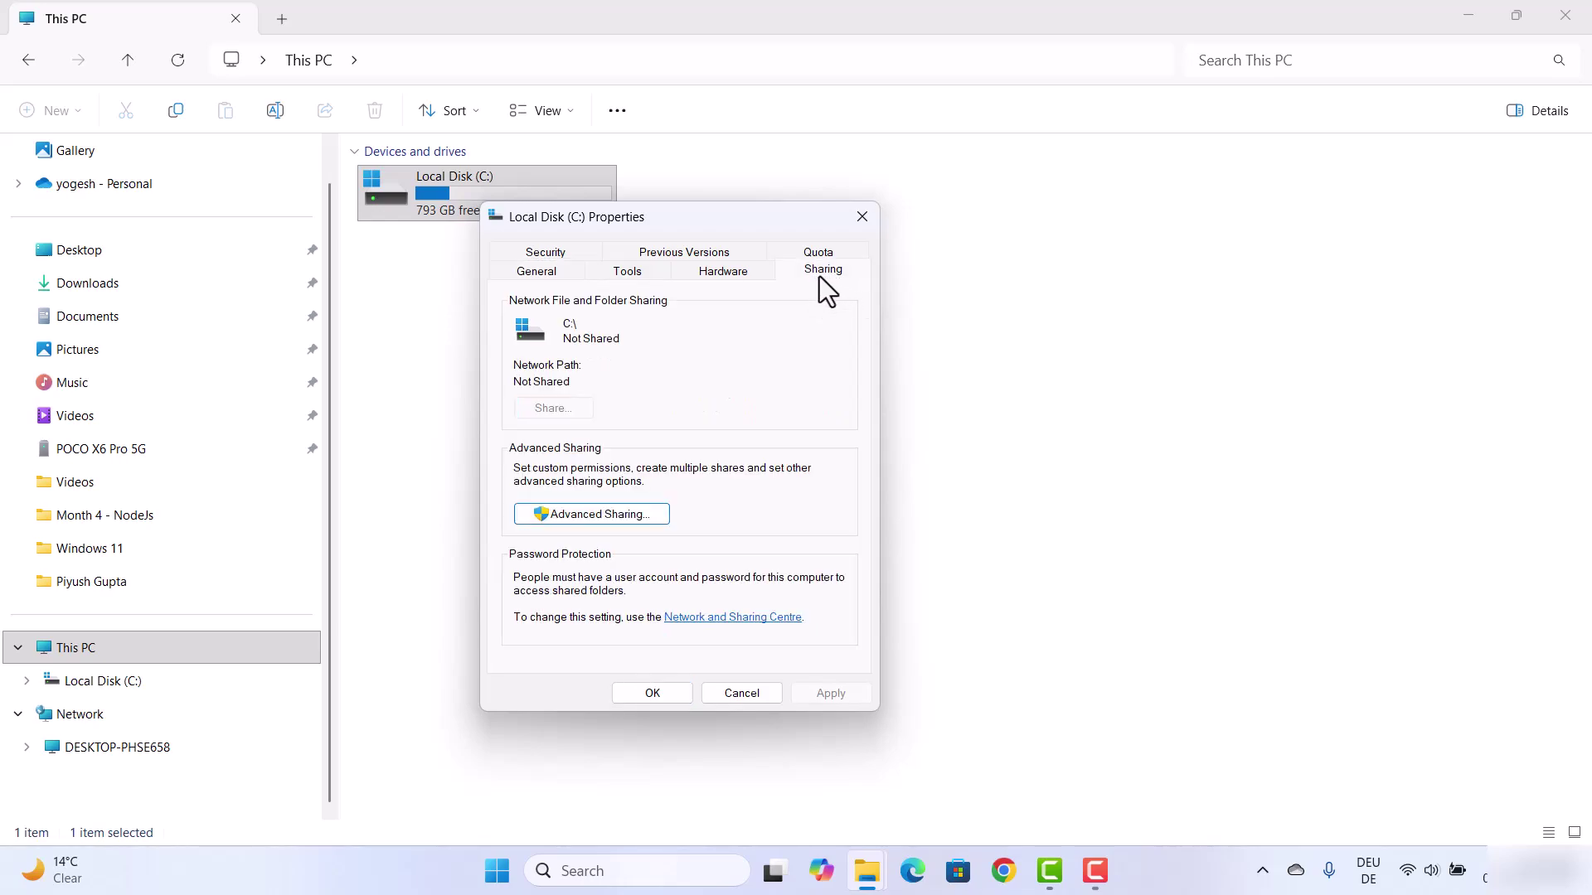
click(580, 516)
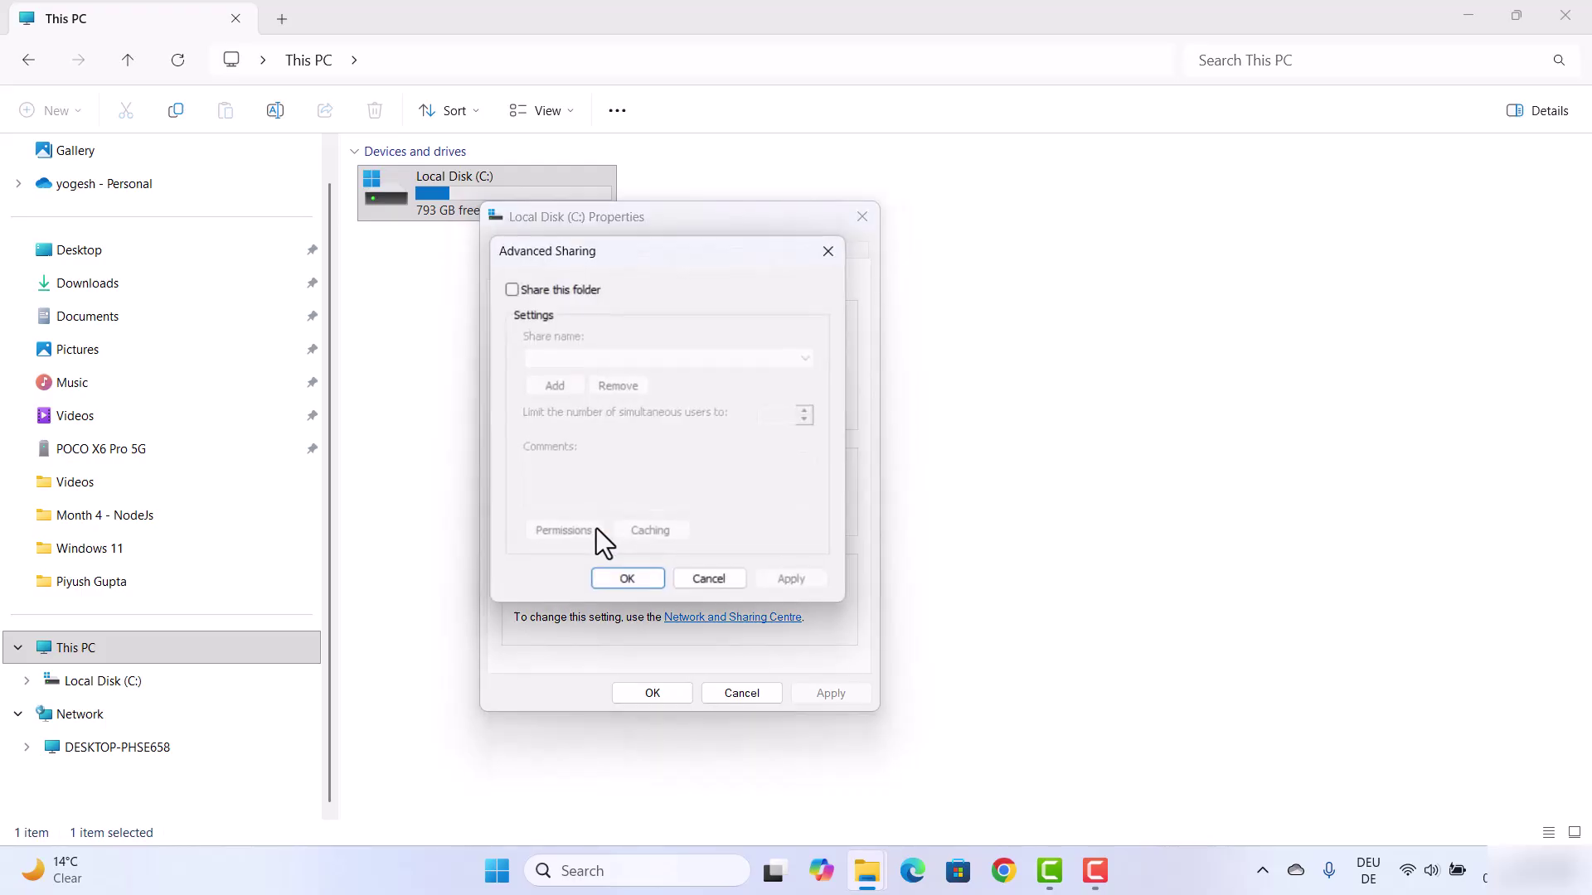
click(510, 288)
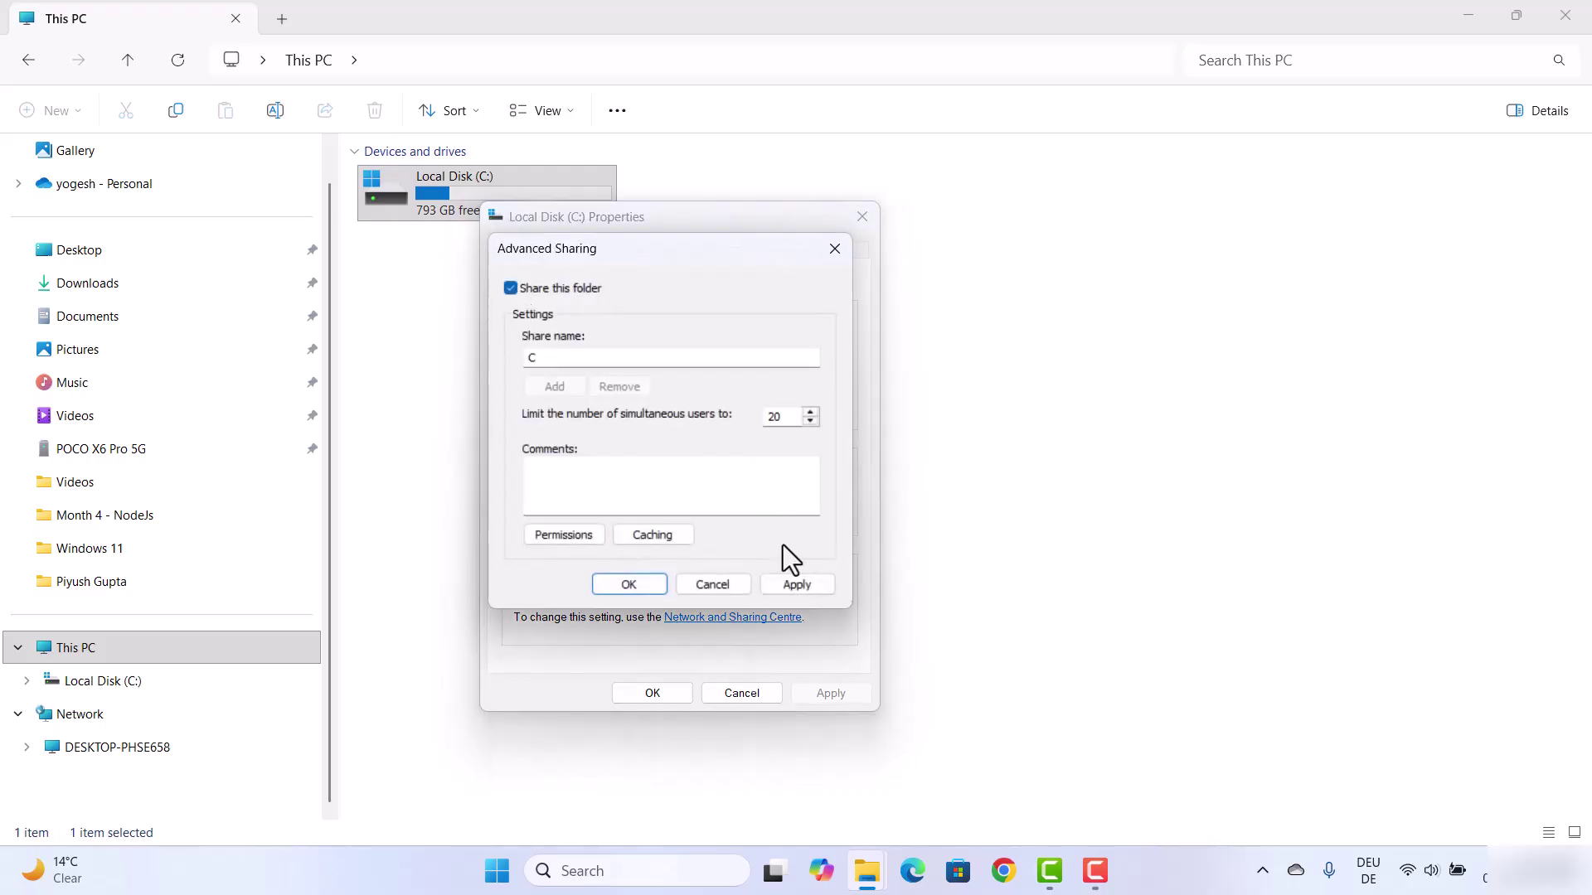
click(801, 584)
click(624, 587)
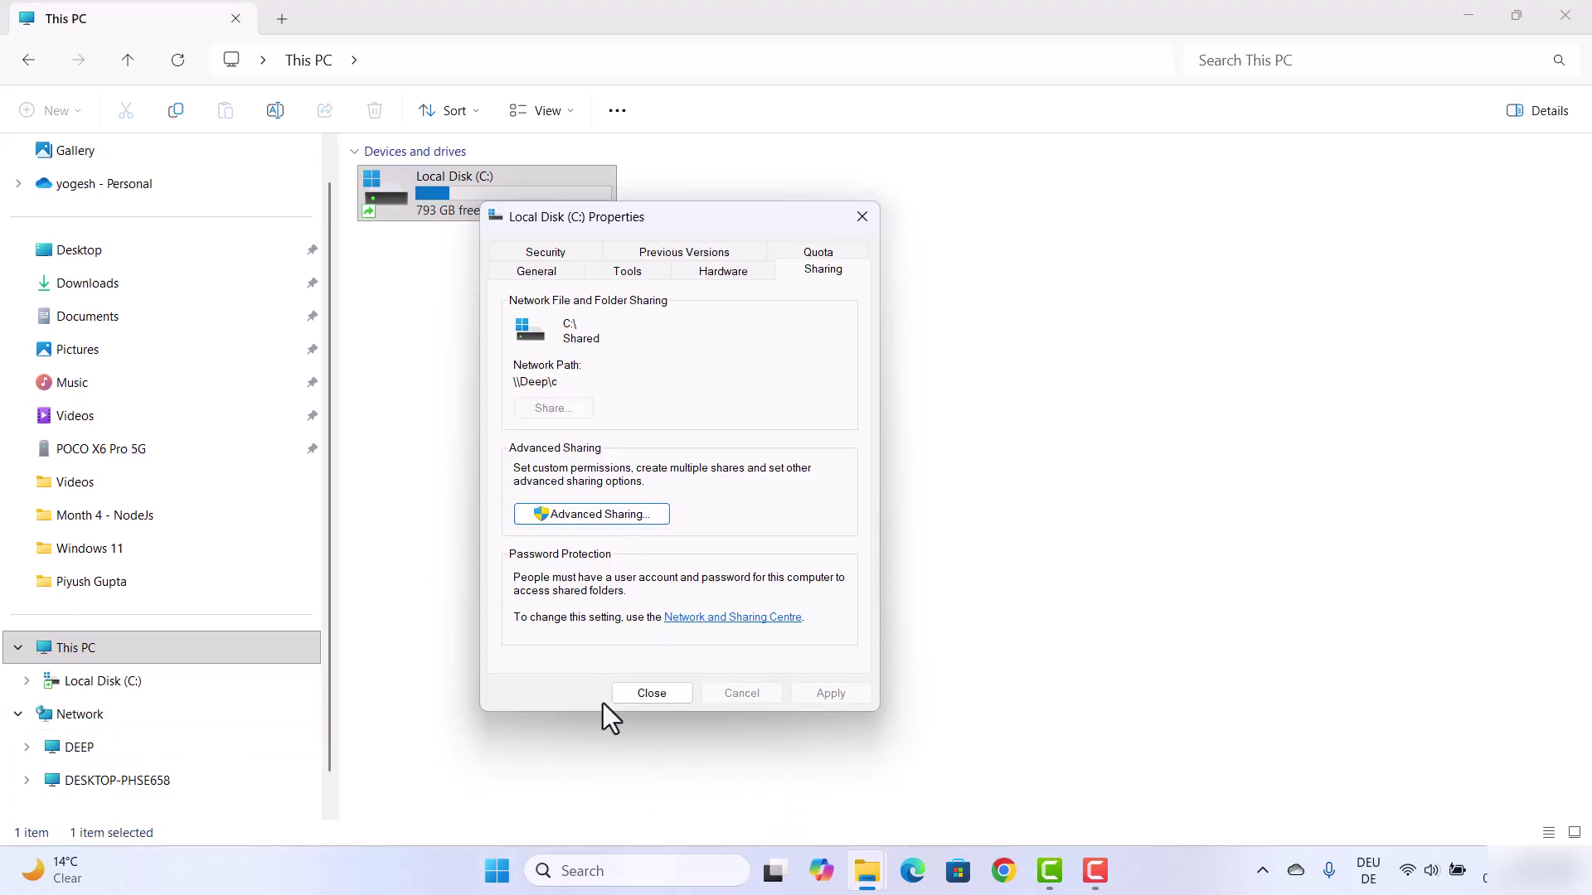
View the shared folders that the computer DEEP offers on the network.
click(189, 746)
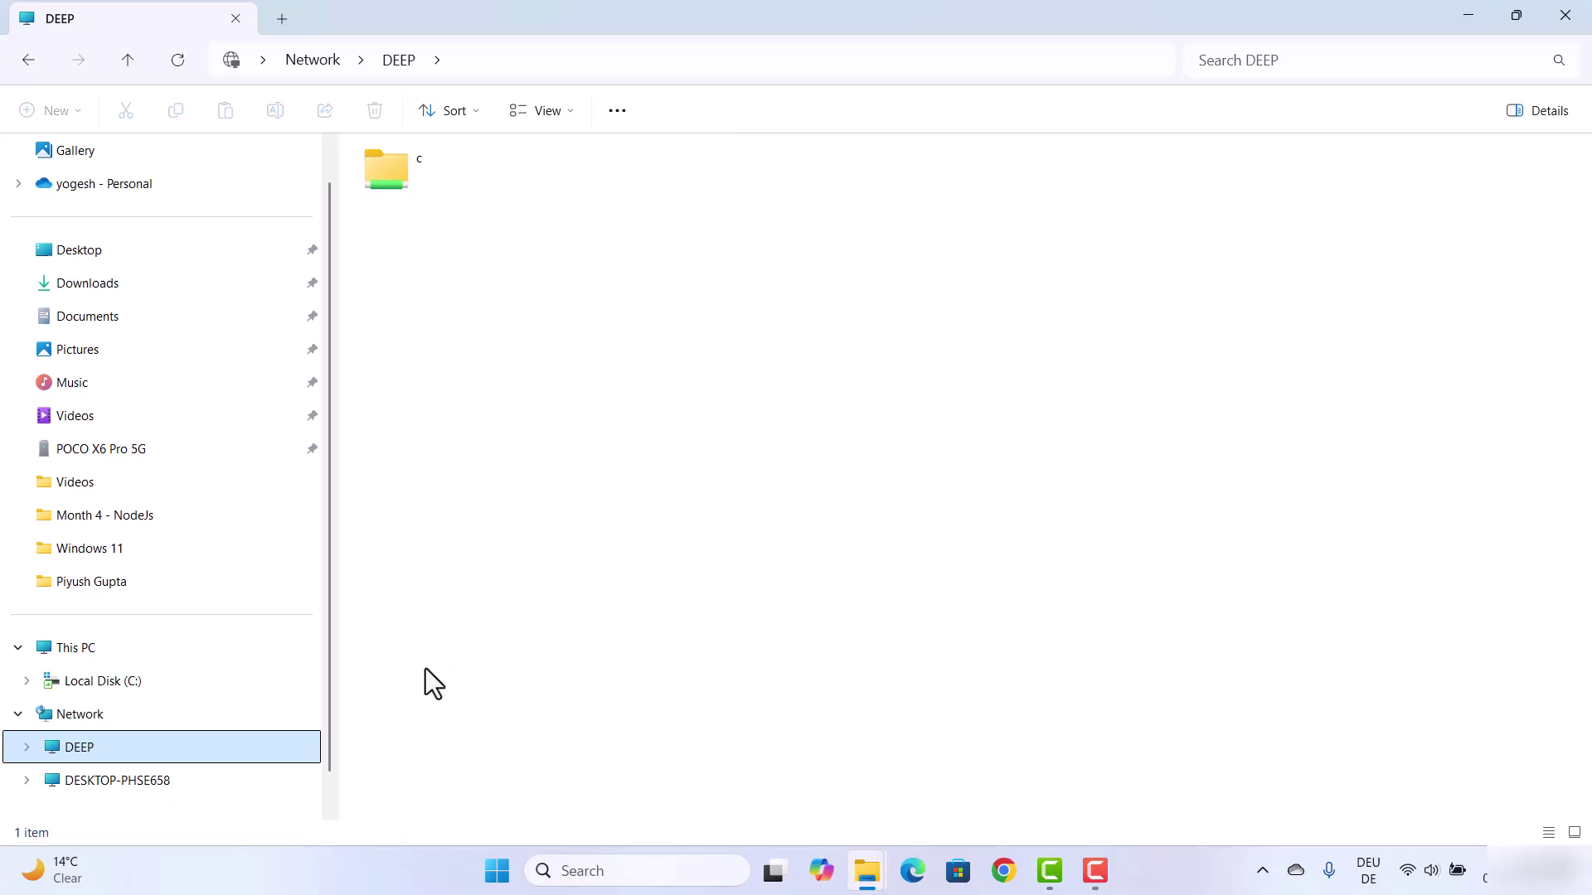
click(173, 680)
key(alt+Left)
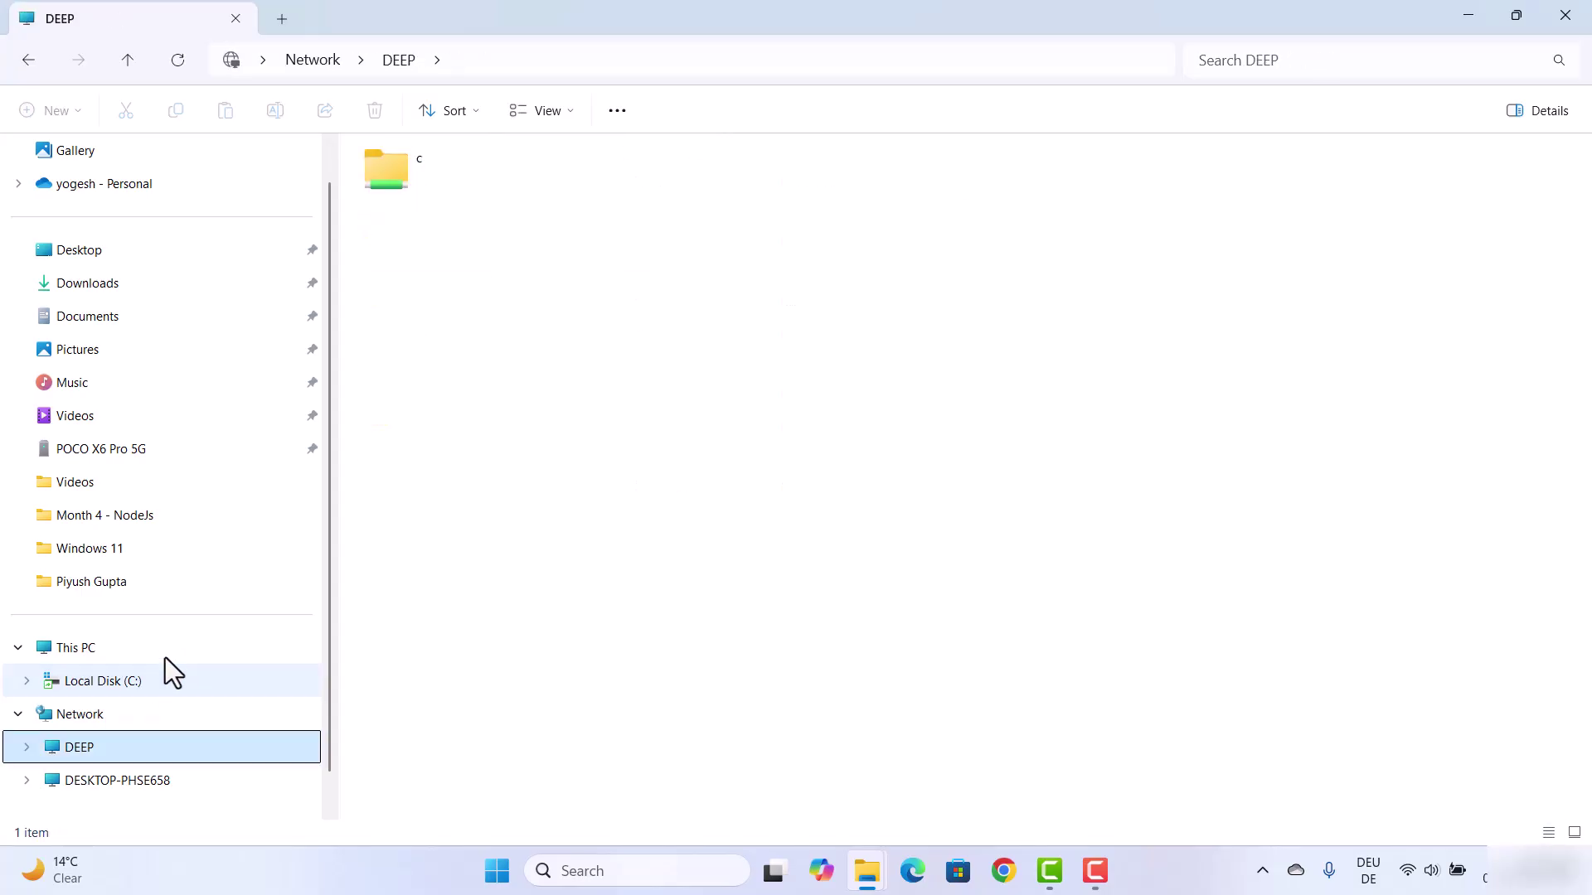
Stop sharing Local Disk (C:) through Advanced Sharing in its properties and close the properties.
click(220, 648)
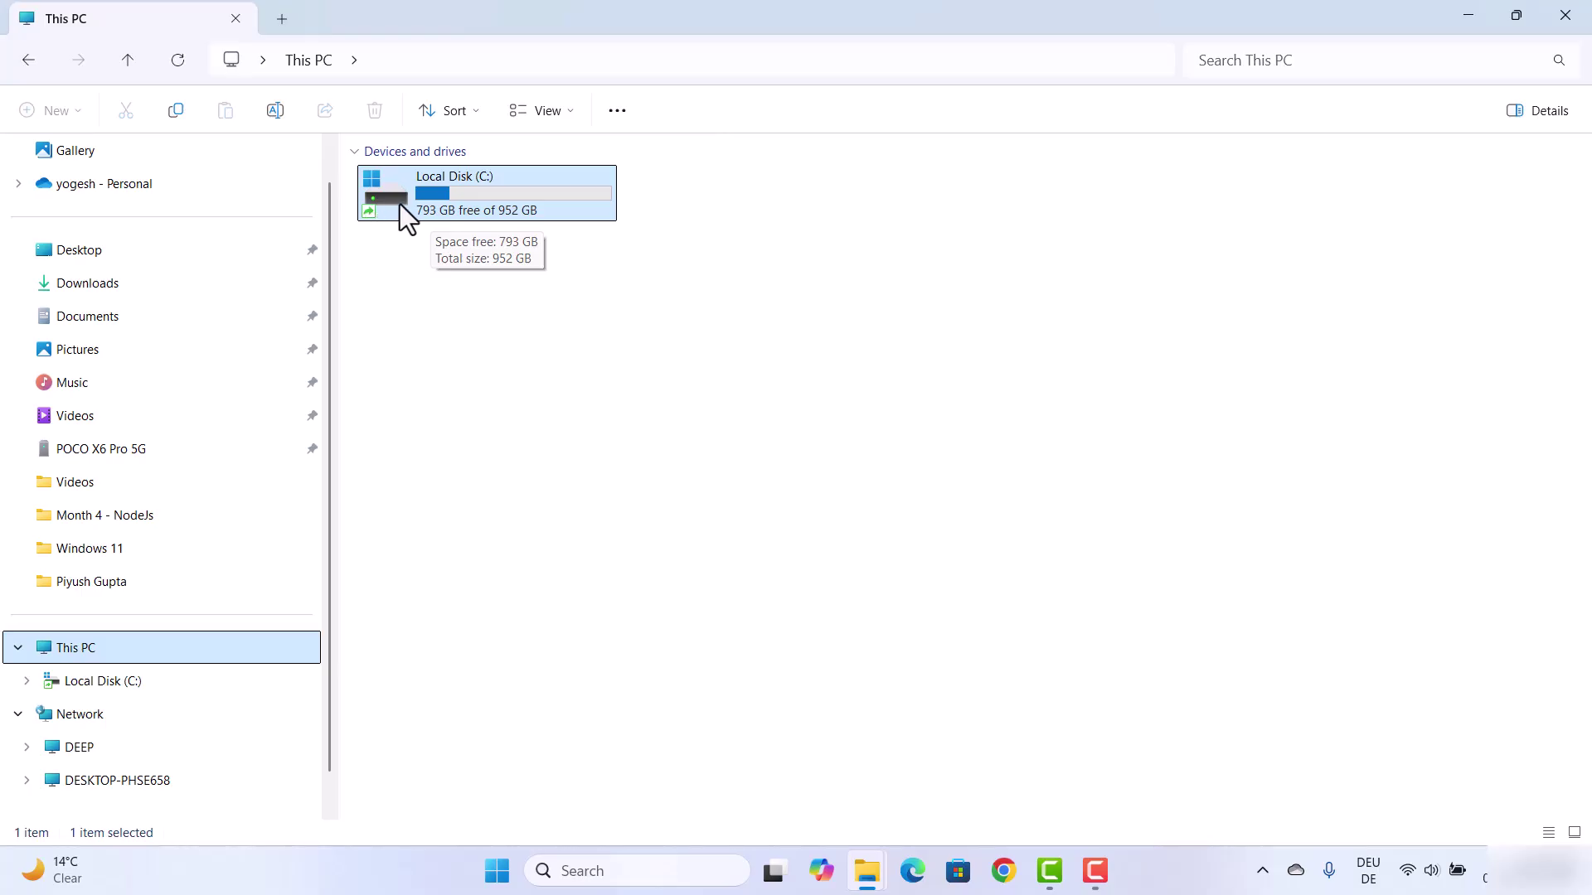
right_click(479, 193)
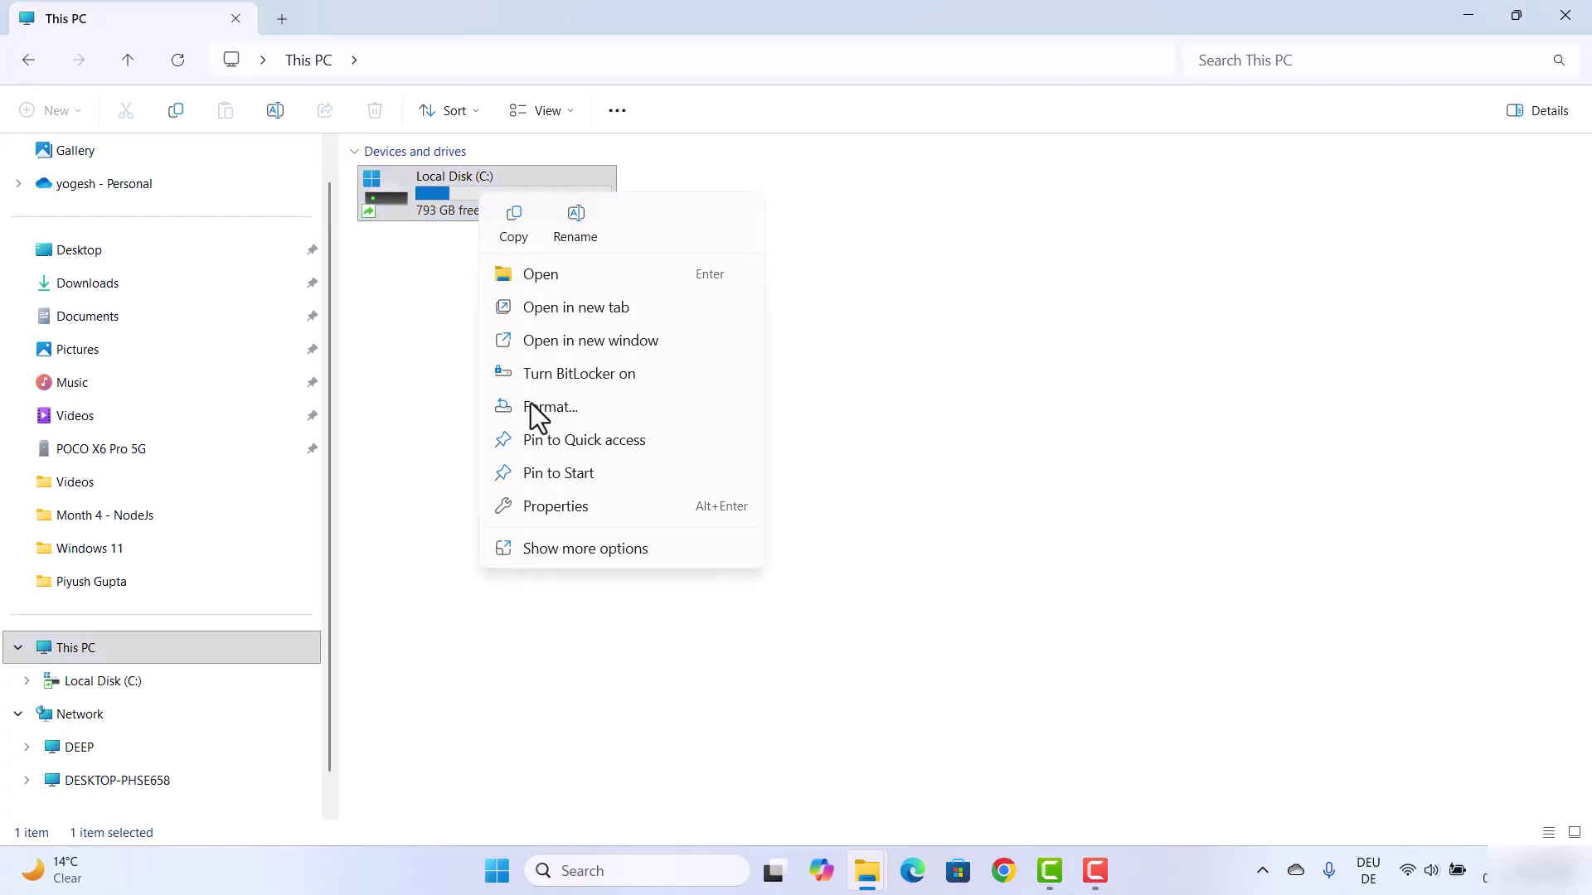
click(548, 505)
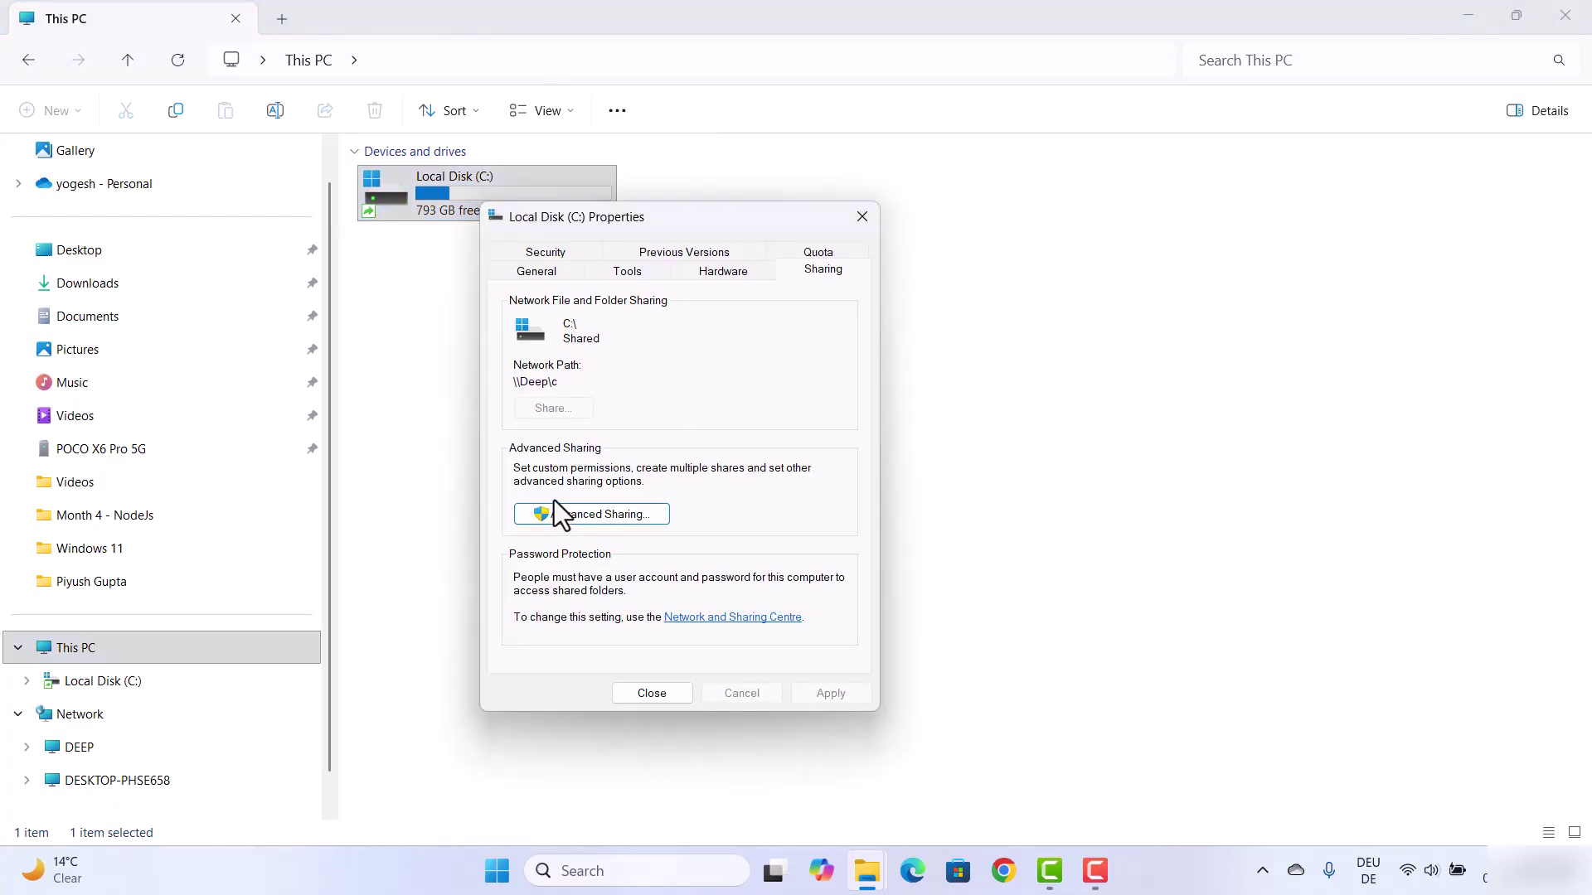
click(570, 520)
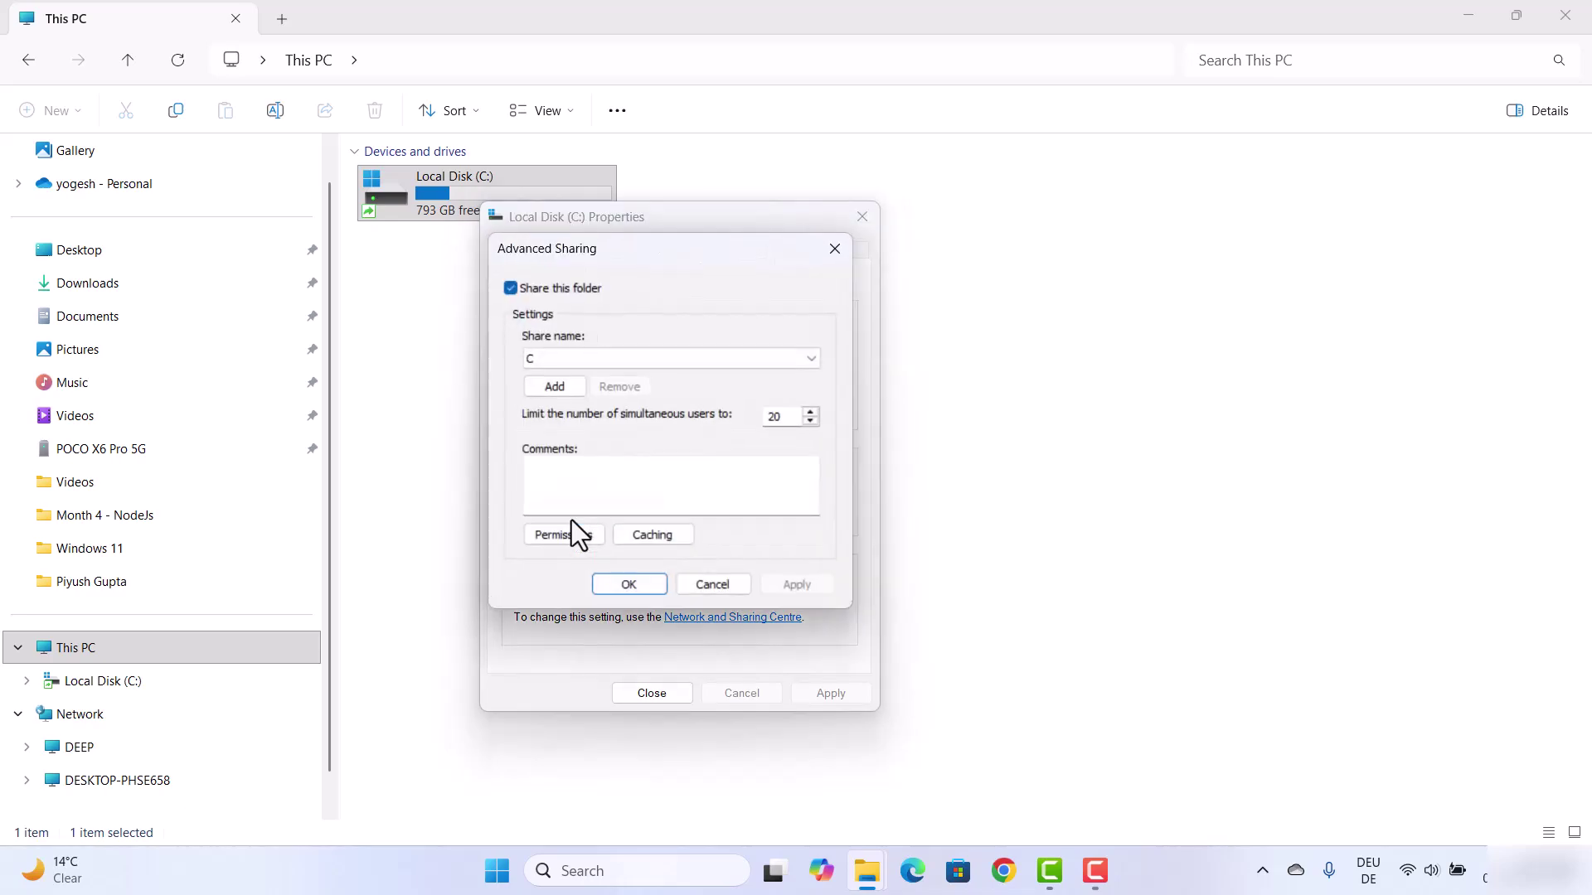
click(509, 289)
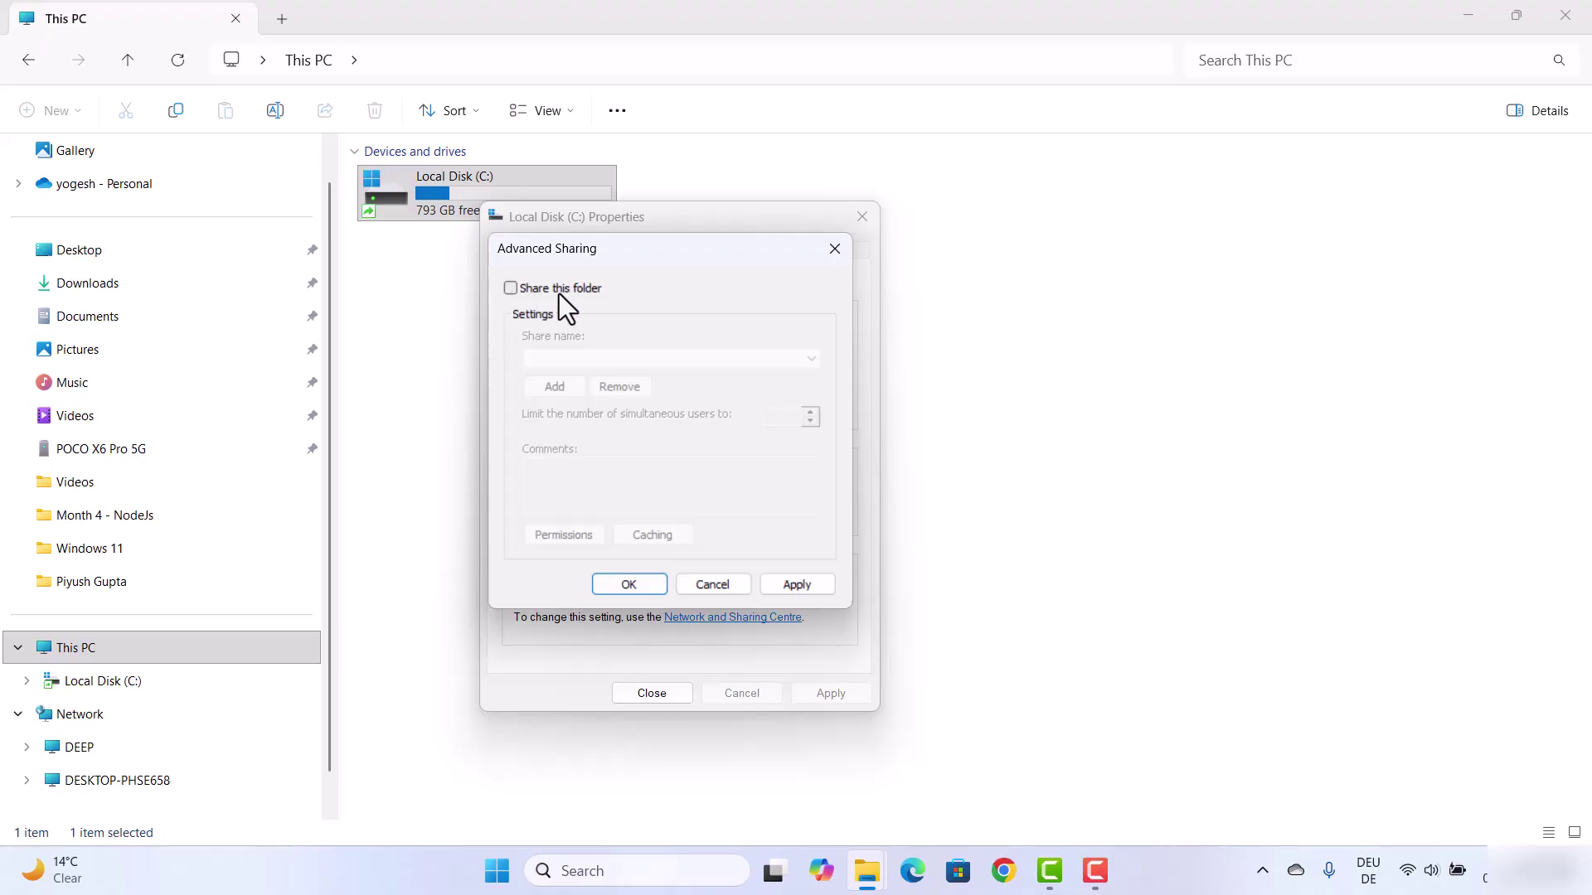
click(796, 584)
click(651, 584)
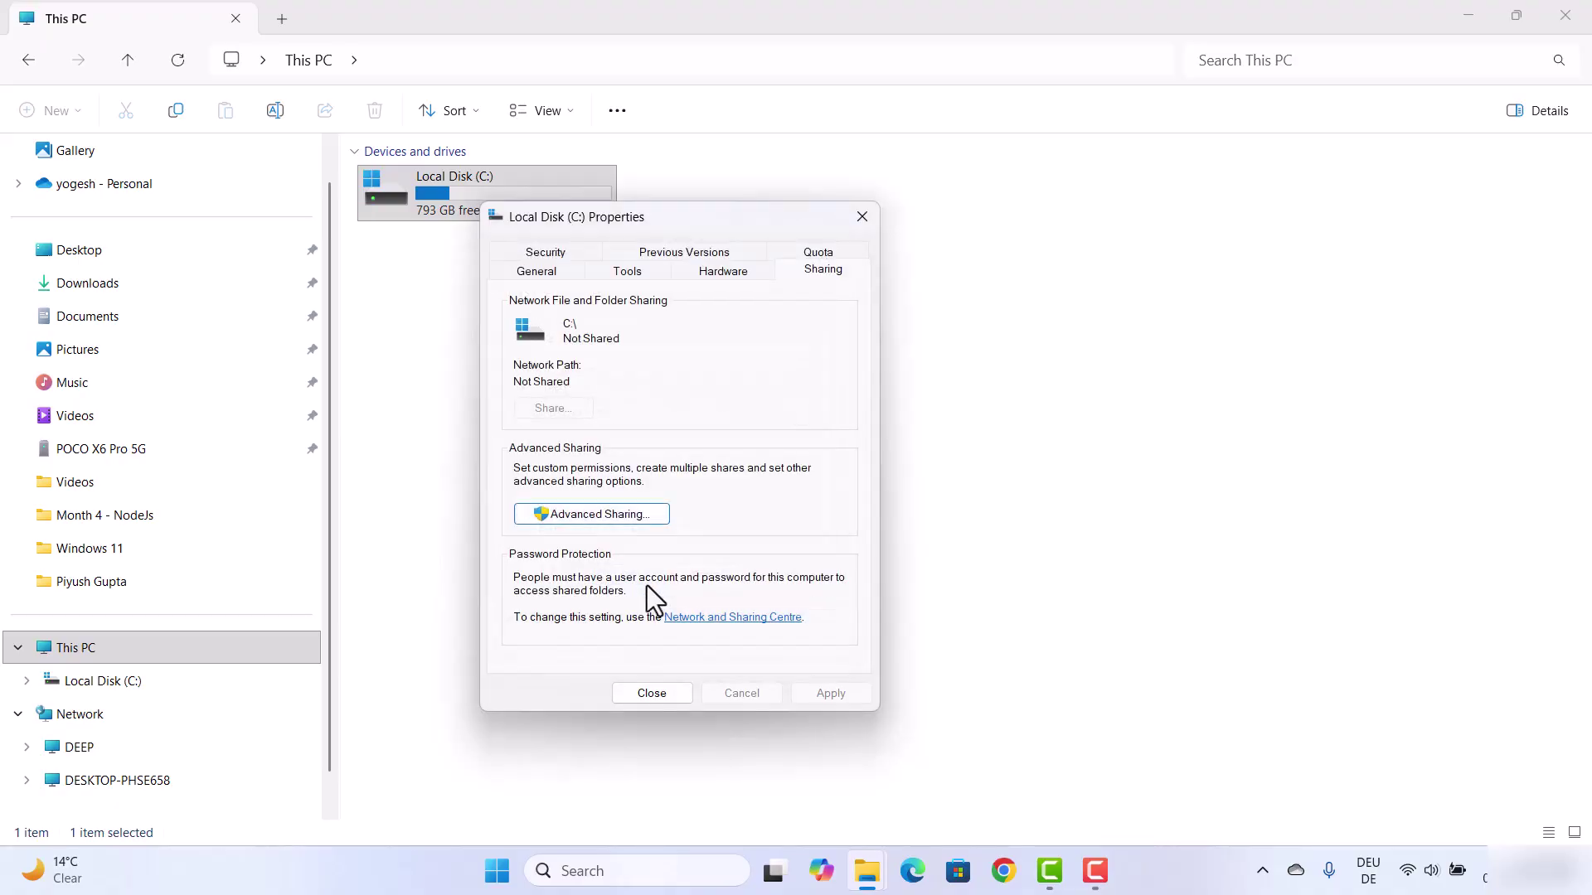
click(665, 694)
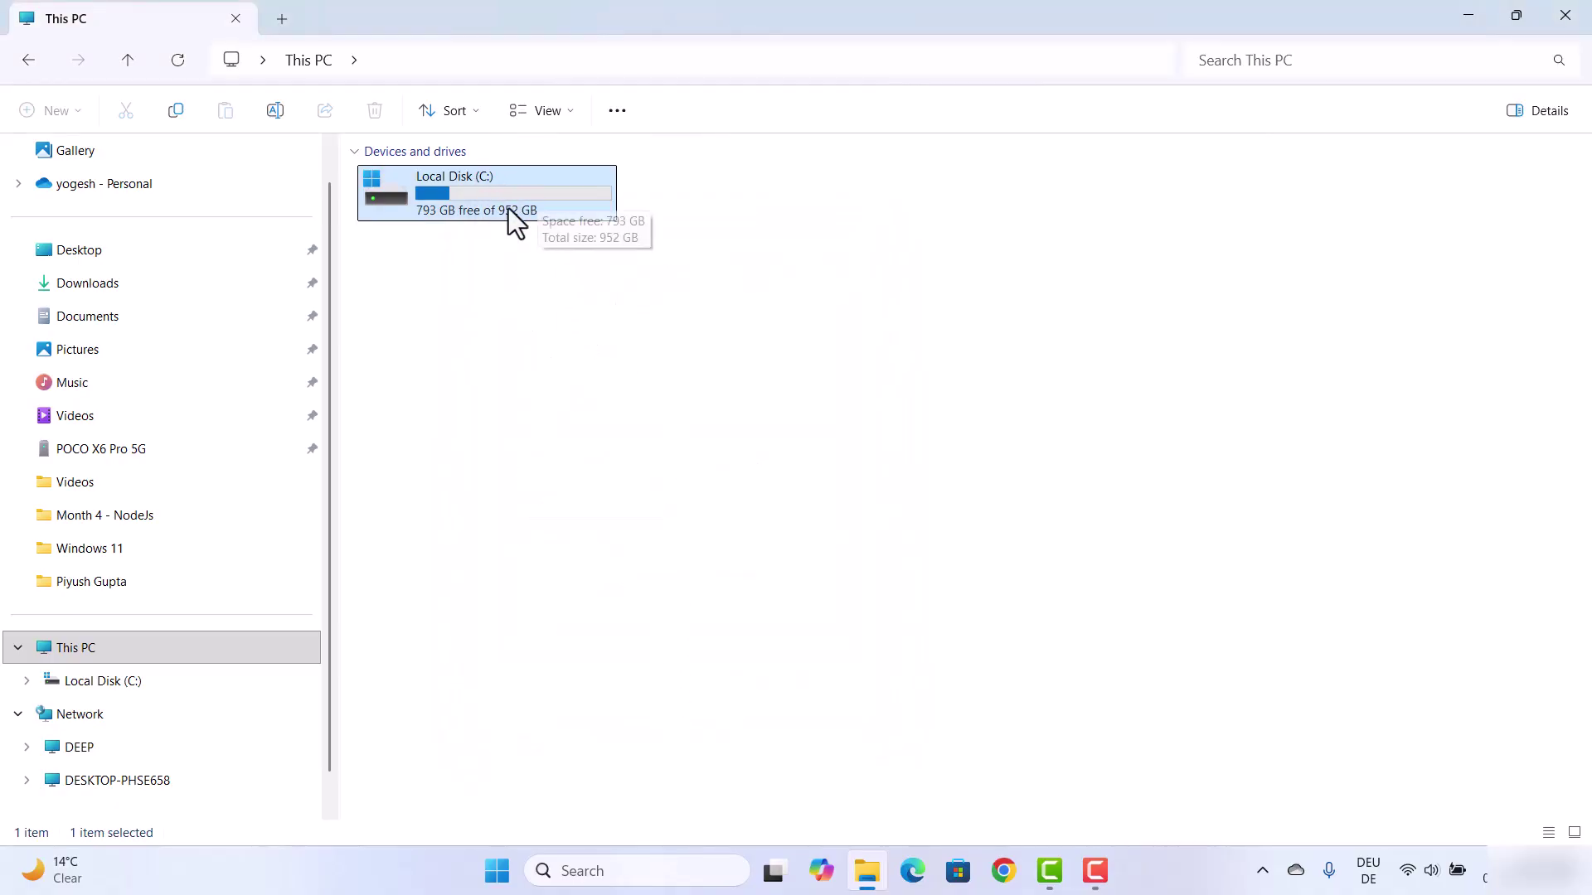
View the devices on the network and check the shared folders of the computer DEEP again.
click(146, 709)
click(109, 743)
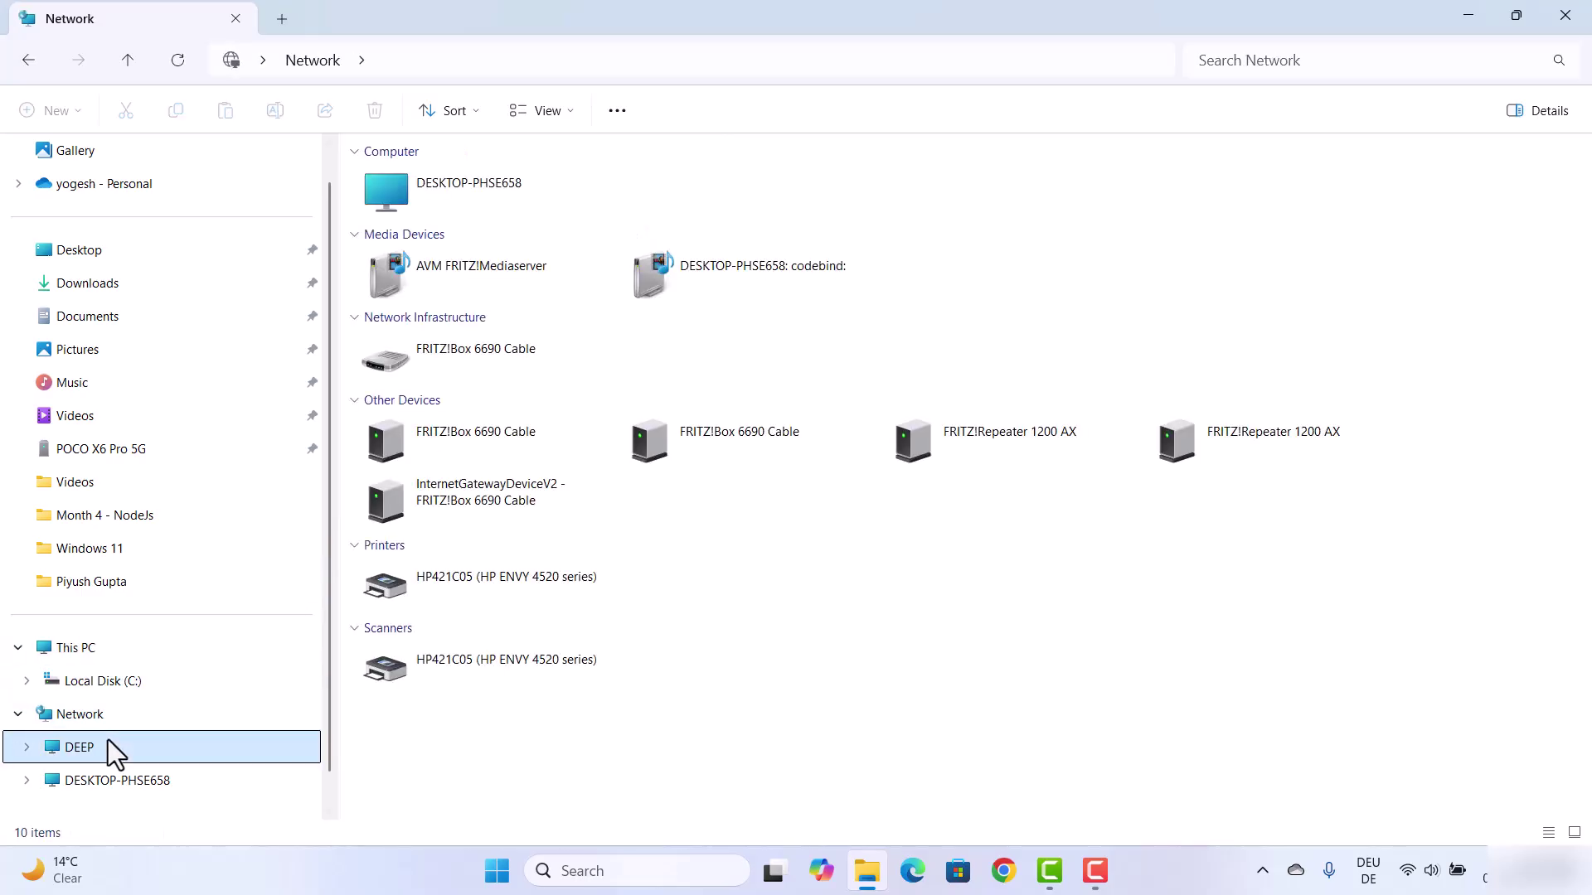